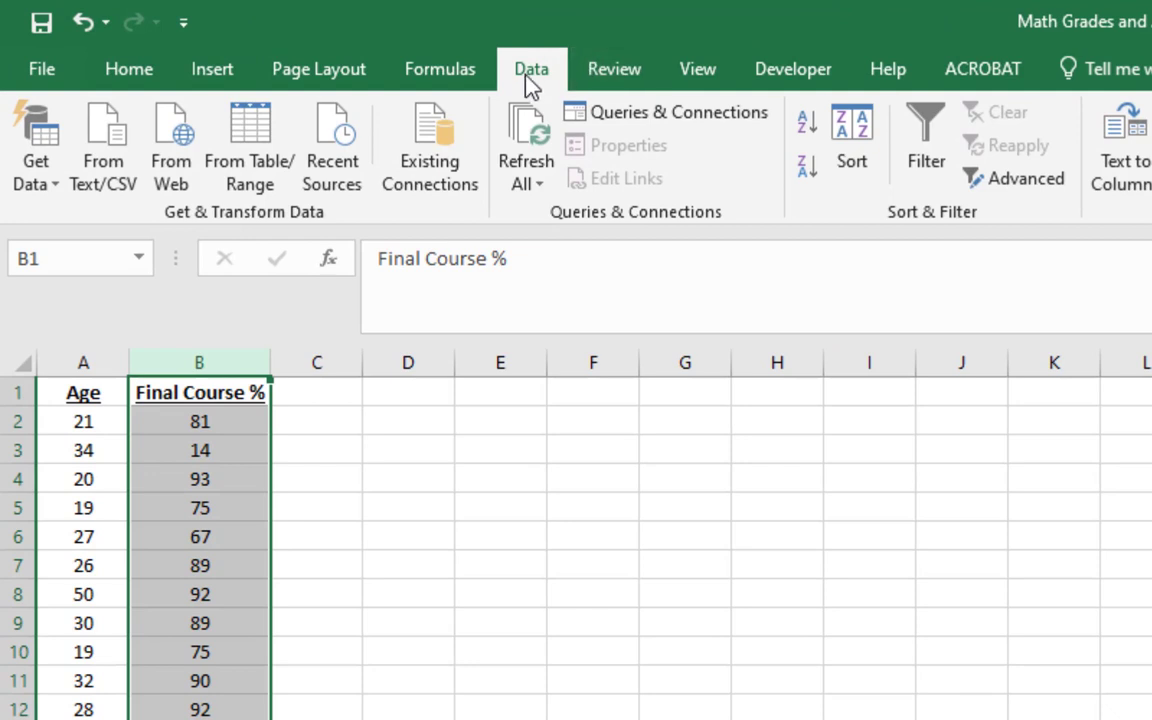
Sort the Final Course % column from smallest to largest, expanding the selection to include Age, and review the sorted rows
click(804, 121)
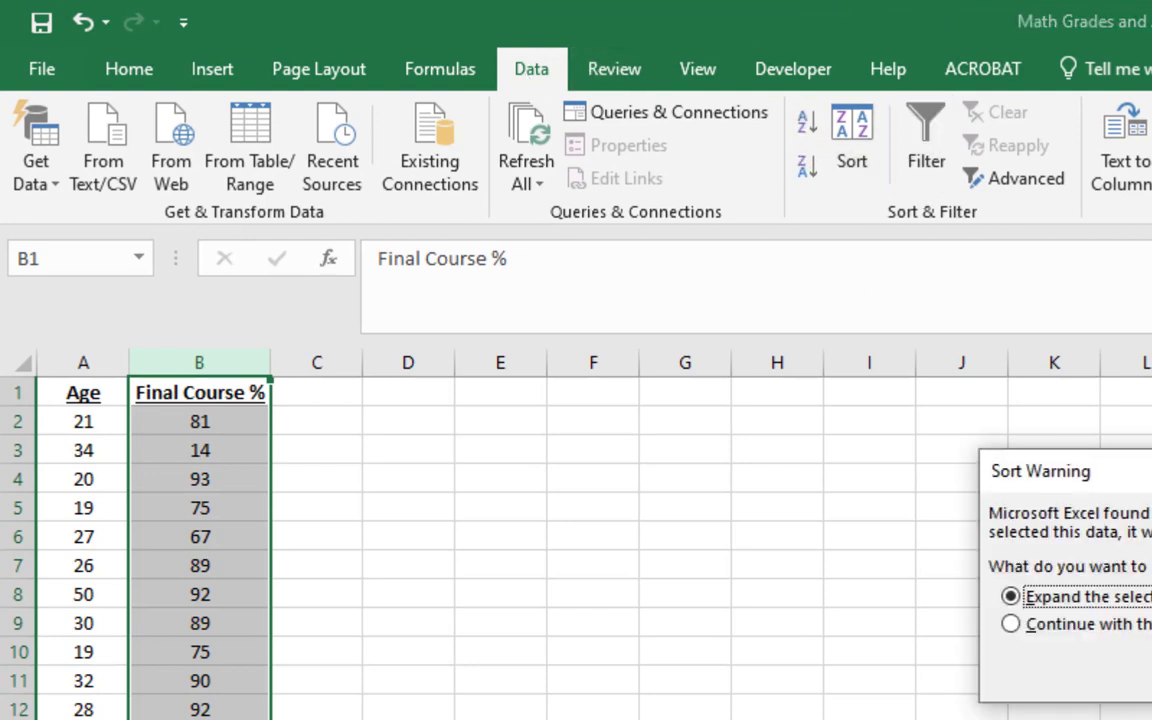
key(Return)
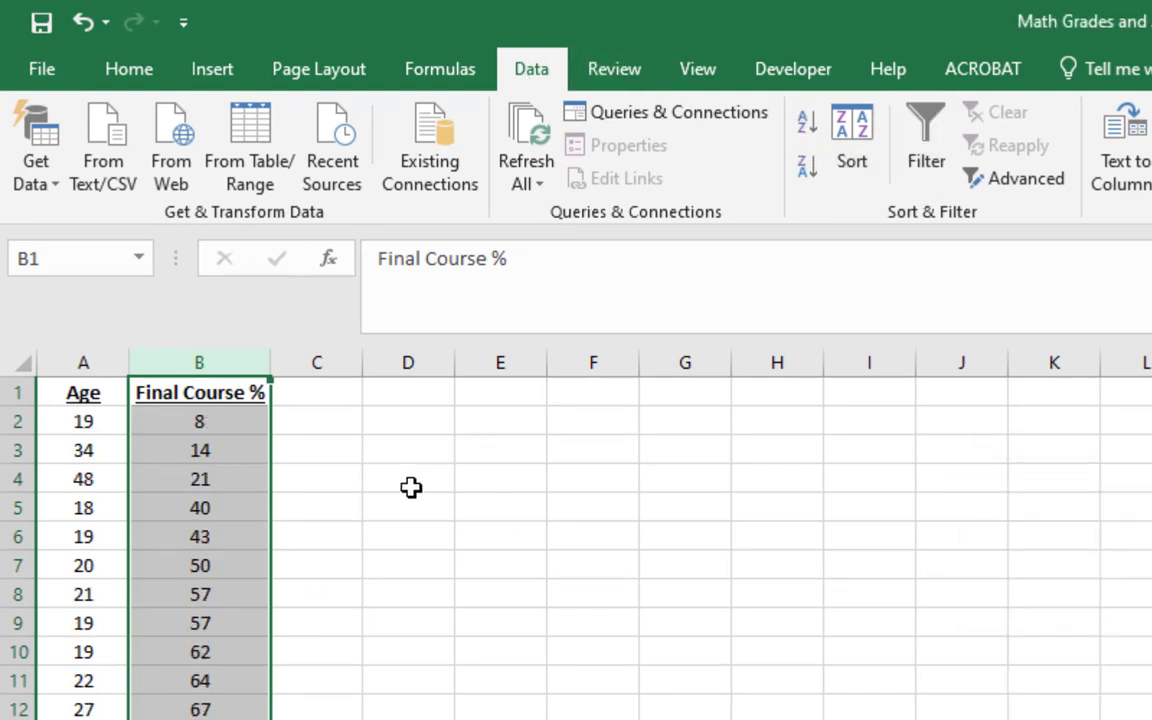
click(230, 420)
click(230, 420)
scroll(319, 545, down, 20)
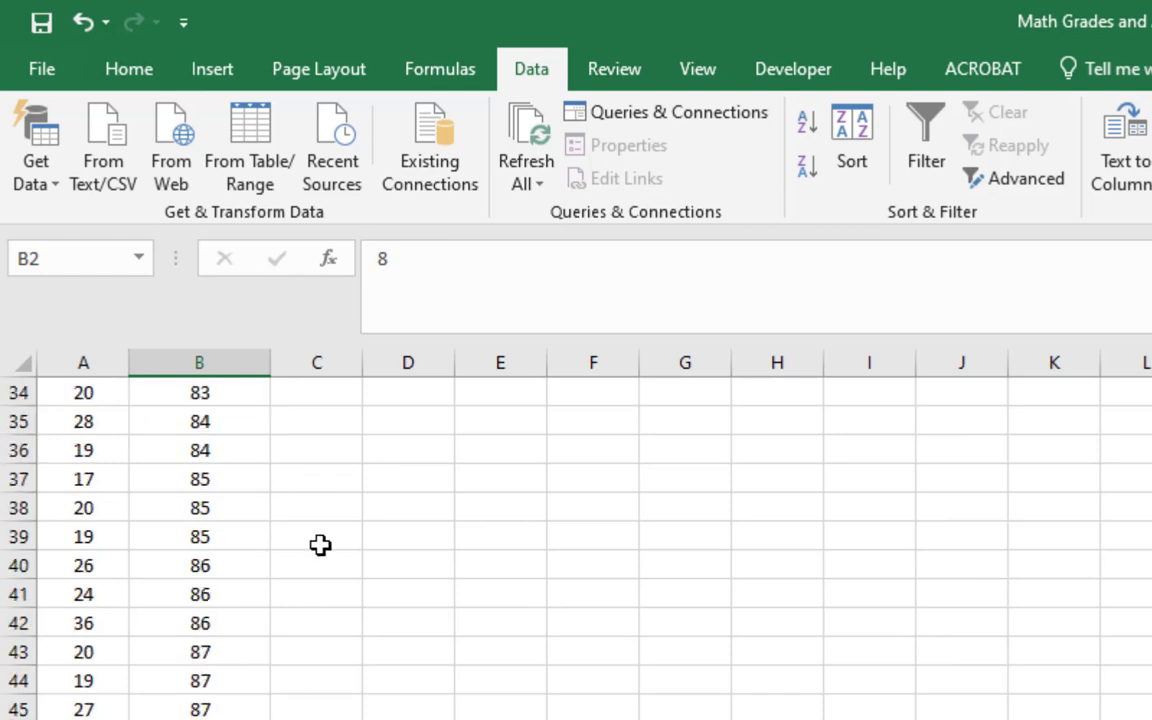
scroll(320, 557, down, 3)
scroll(320, 557, up, 20)
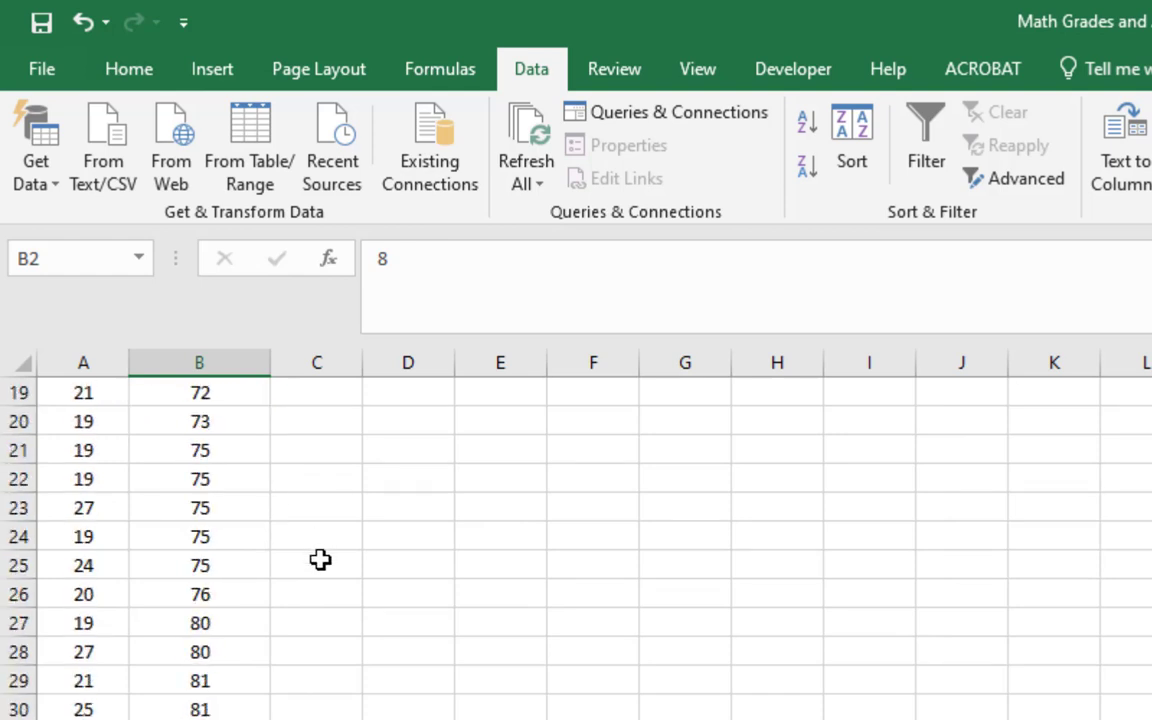
Undo the ascending sort of the Age and Final Course % data
click(404, 568)
key(ctrl+z)
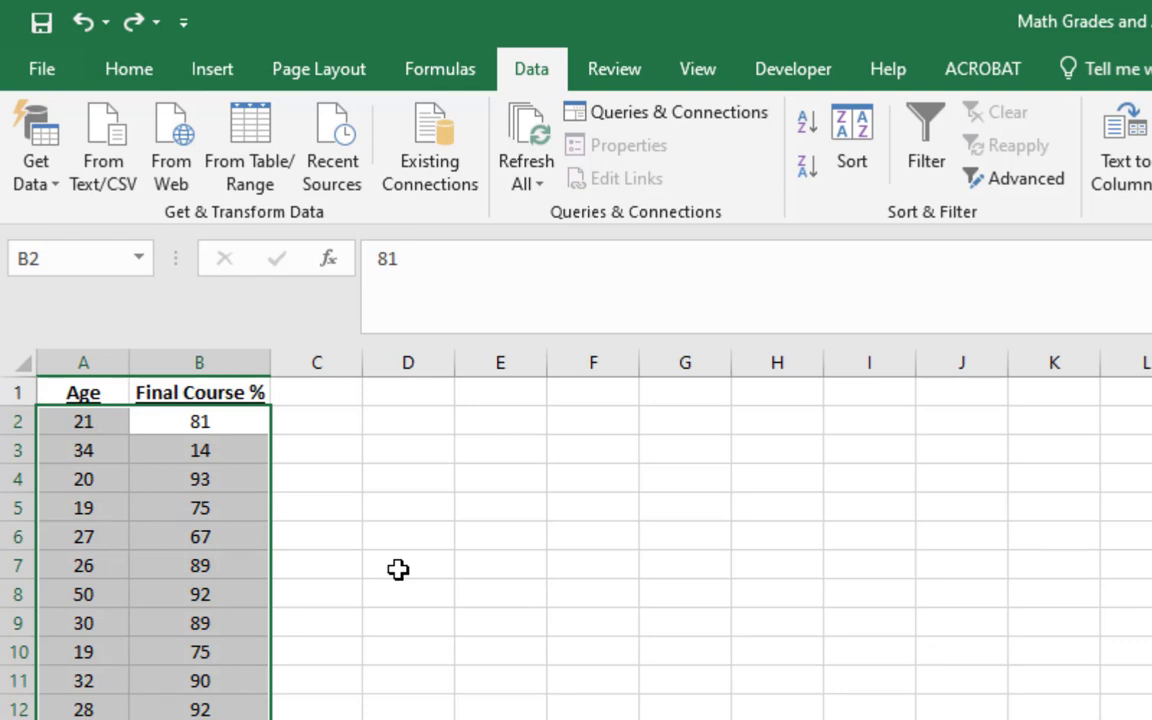
click(398, 569)
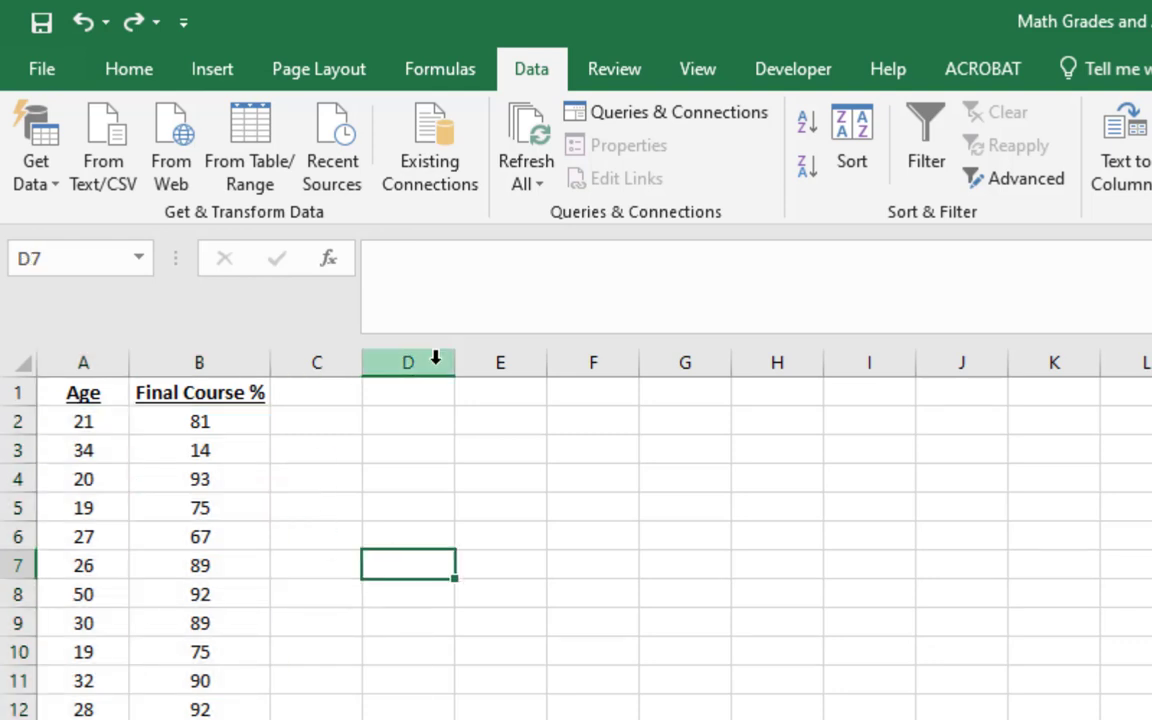
Insert a histogram chart based on the Final Course % values in column B
click(185, 362)
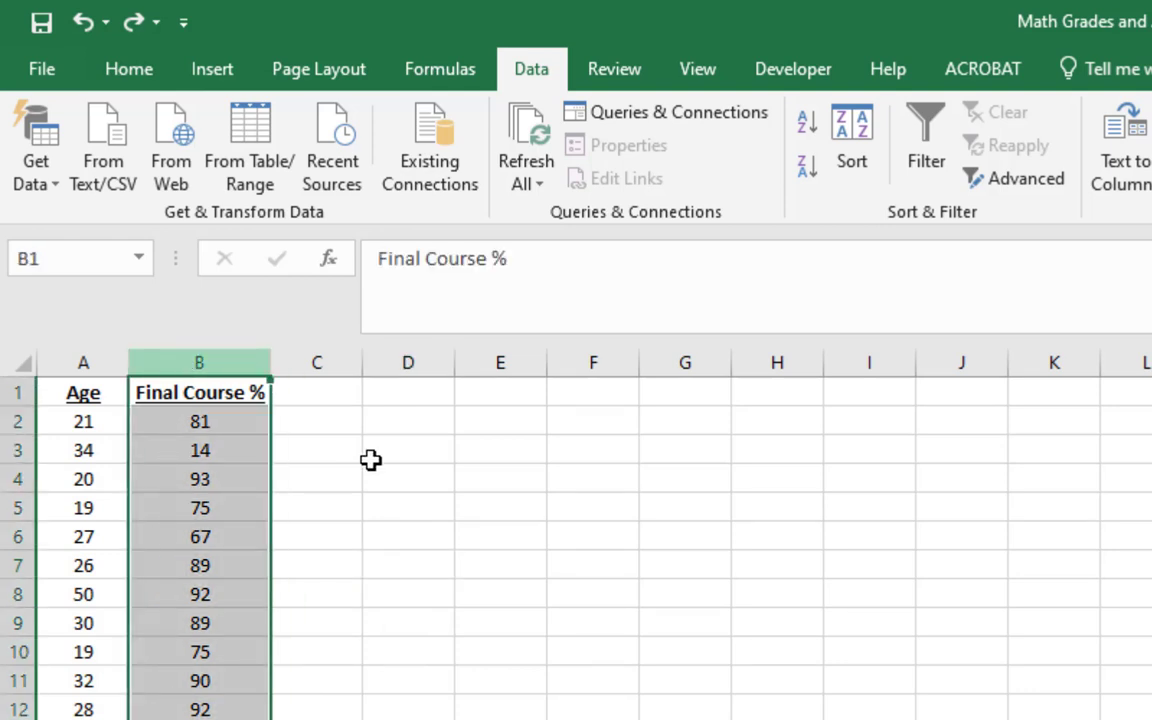
click(200, 71)
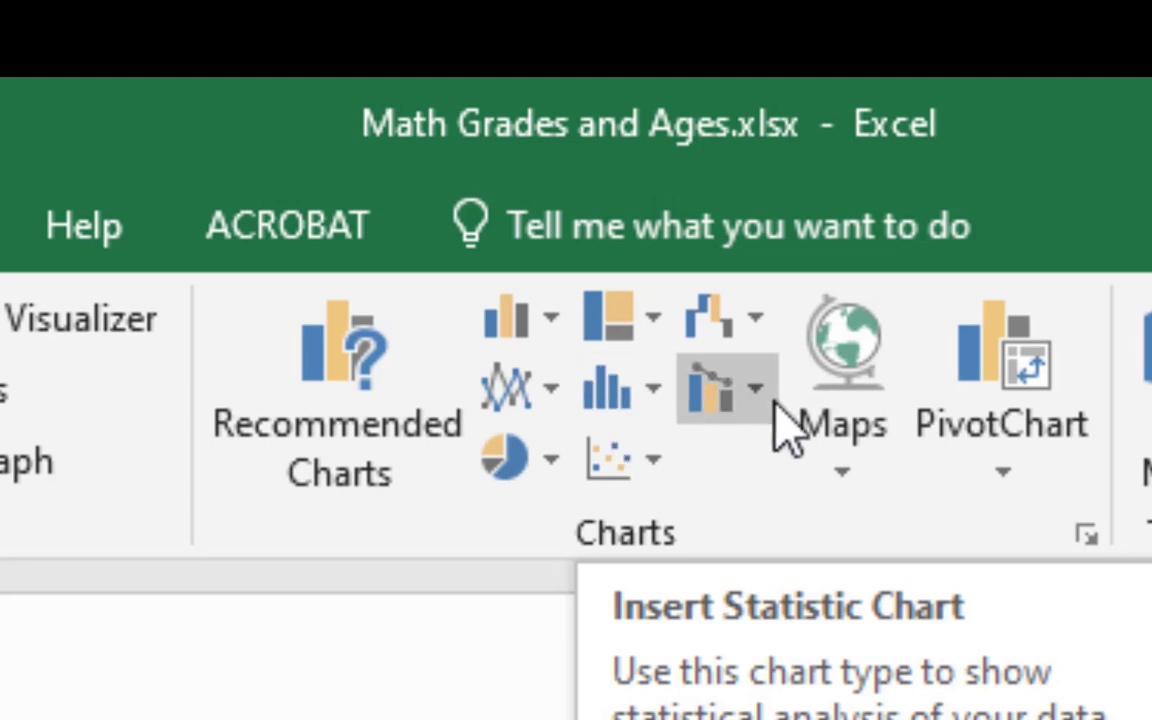
click(655, 400)
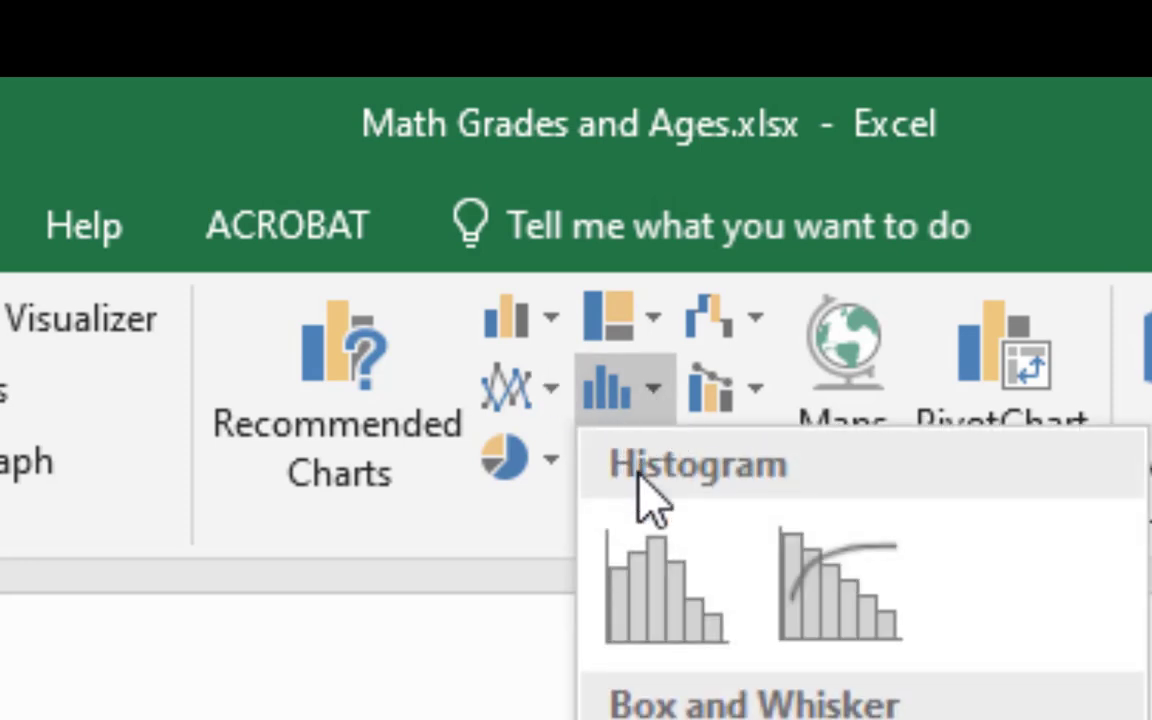
click(645, 600)
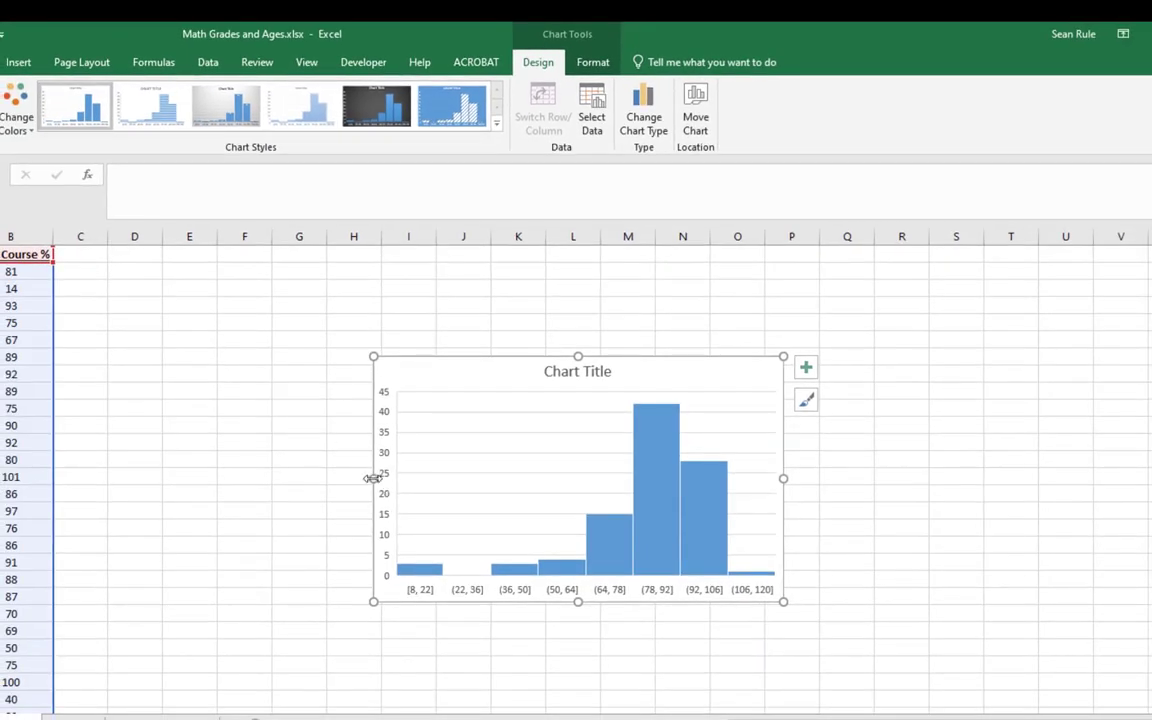
Enlarge the histogram to span from column C to column R, with its upper edge raised to row 2
drag(373, 478, 75, 470)
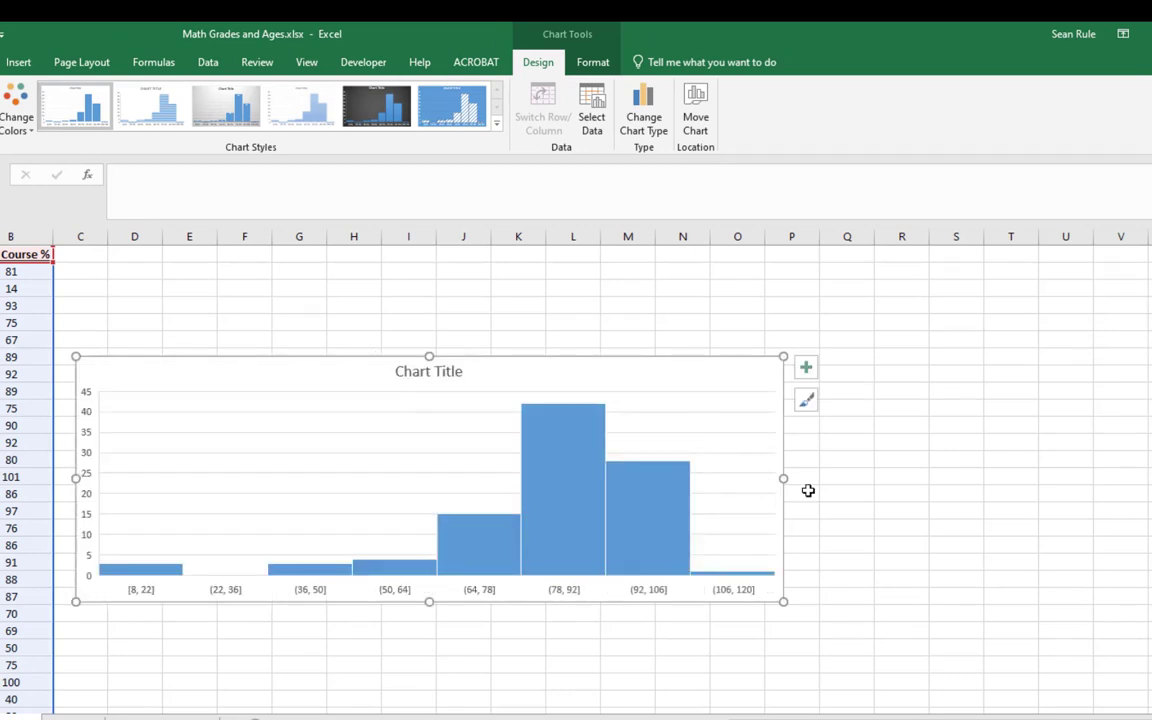
drag(785, 478, 1077, 478)
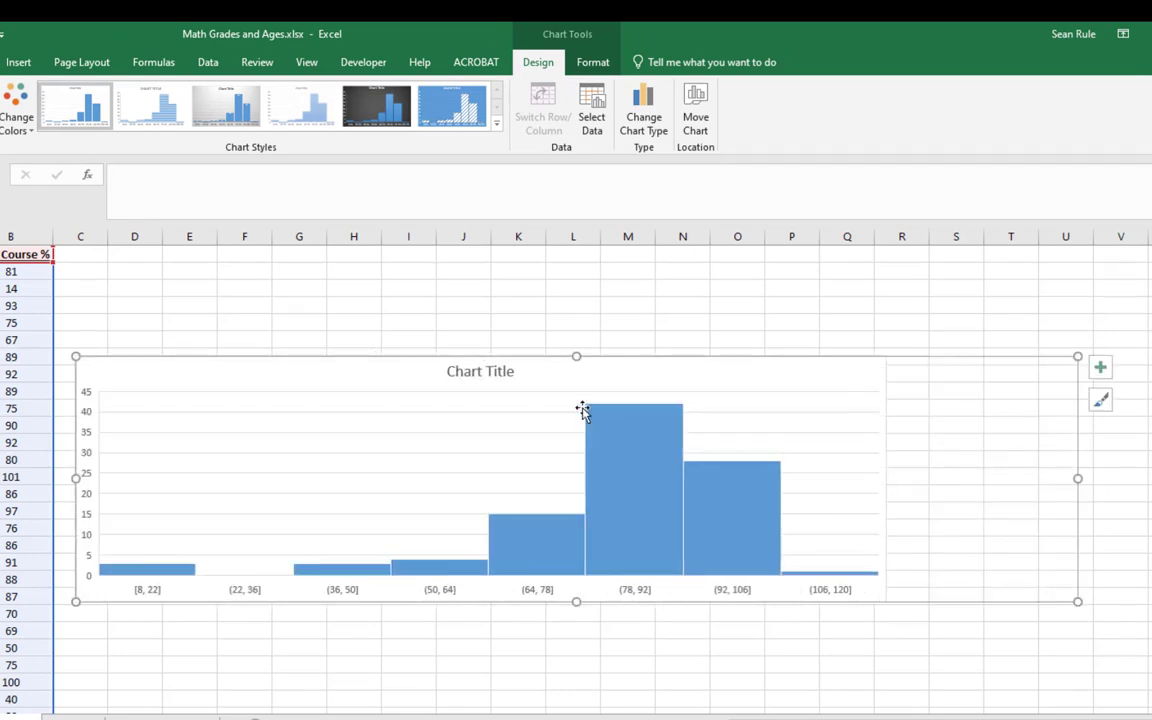
drag(576, 356, 570, 271)
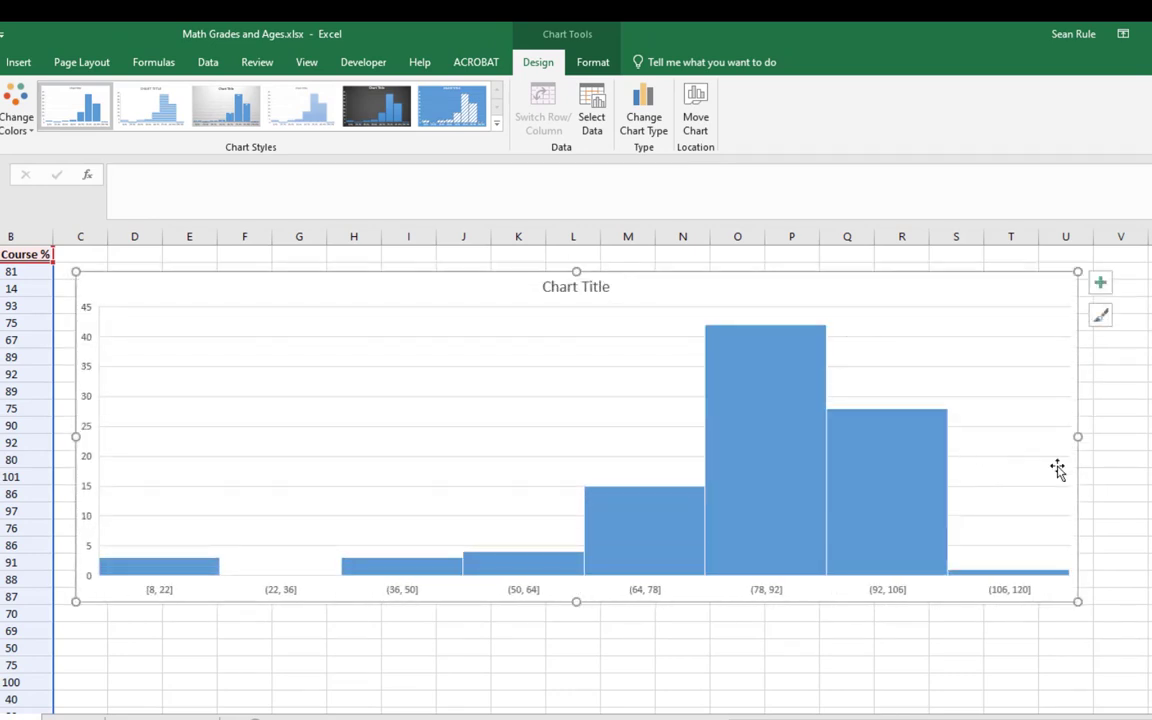
drag(1077, 437, 916, 437)
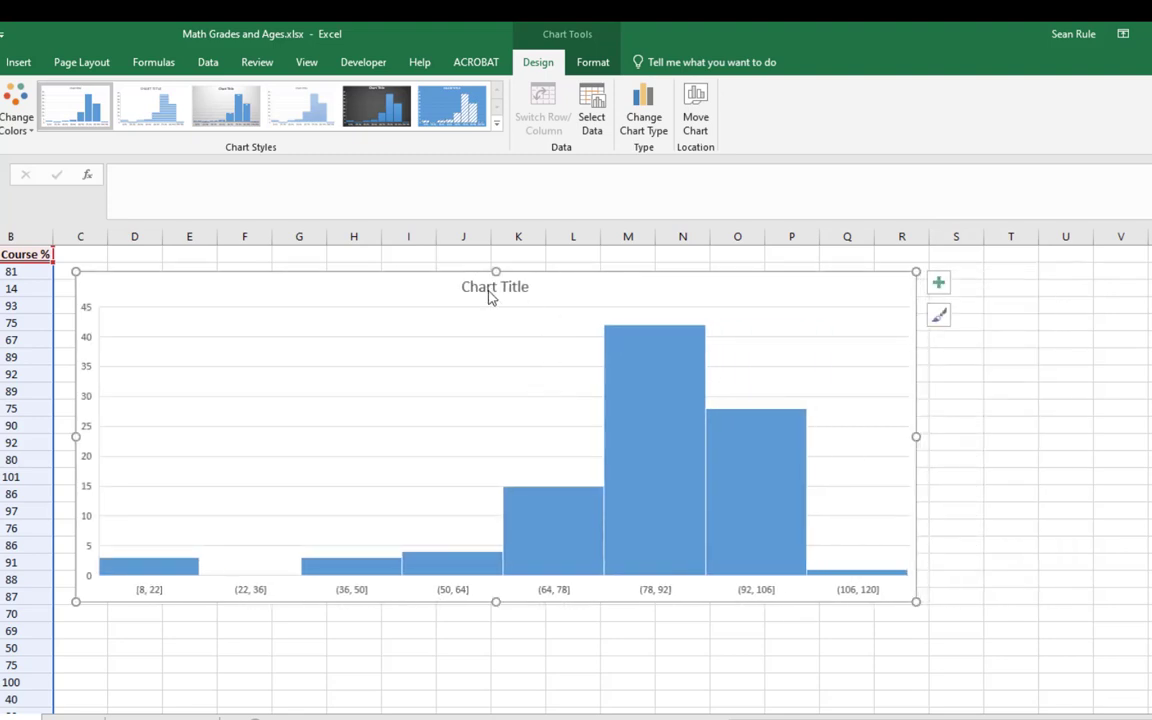
Replace the chart title with "Final Averages (%) for", the instructor's first name in possessive form, and "Math Students"
click(489, 292)
double_click(482, 286)
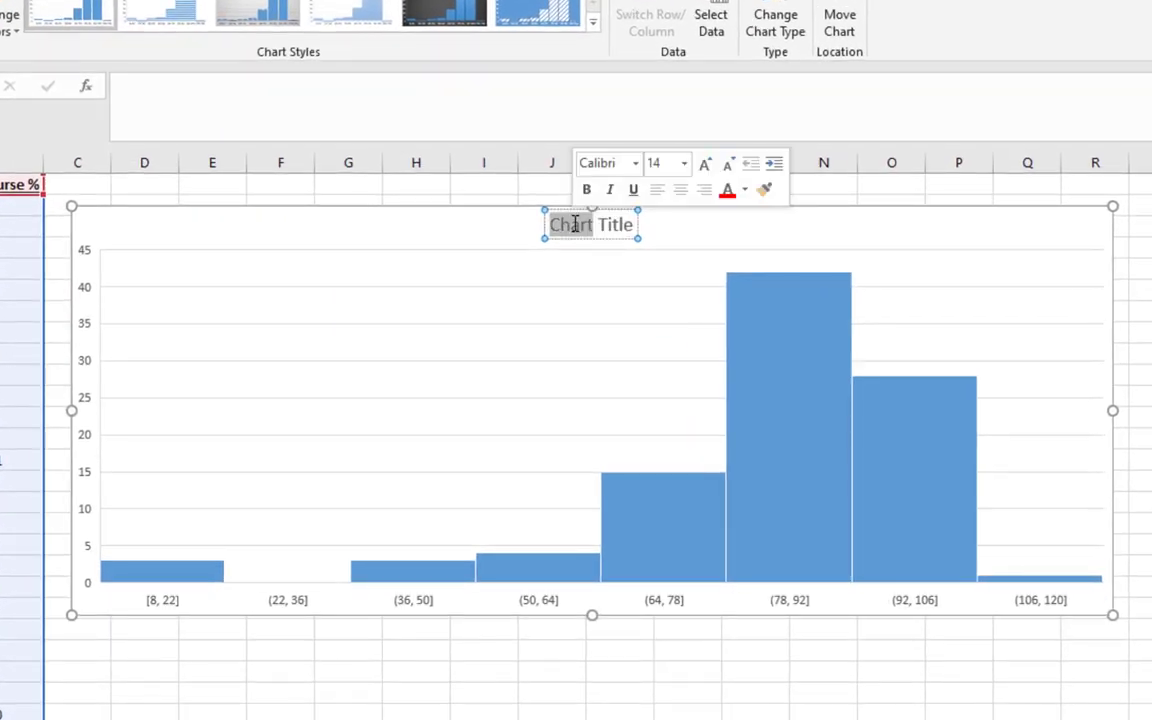
triple_click(575, 224)
text(Final)
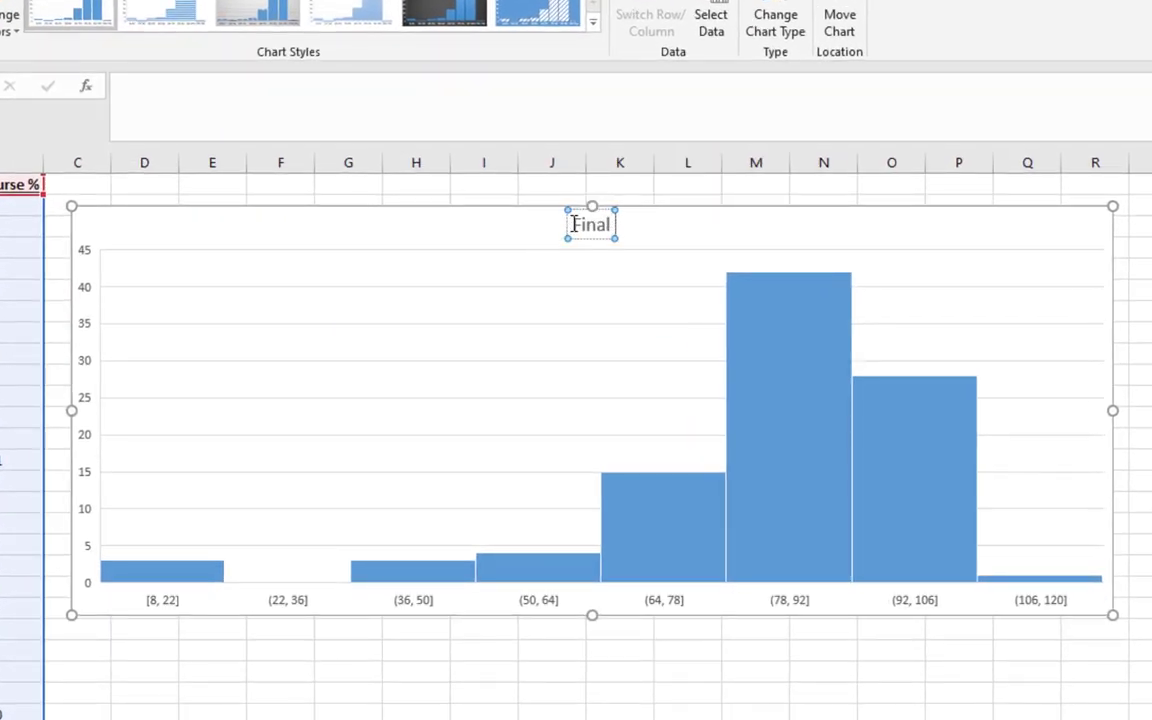
text( Averages ()
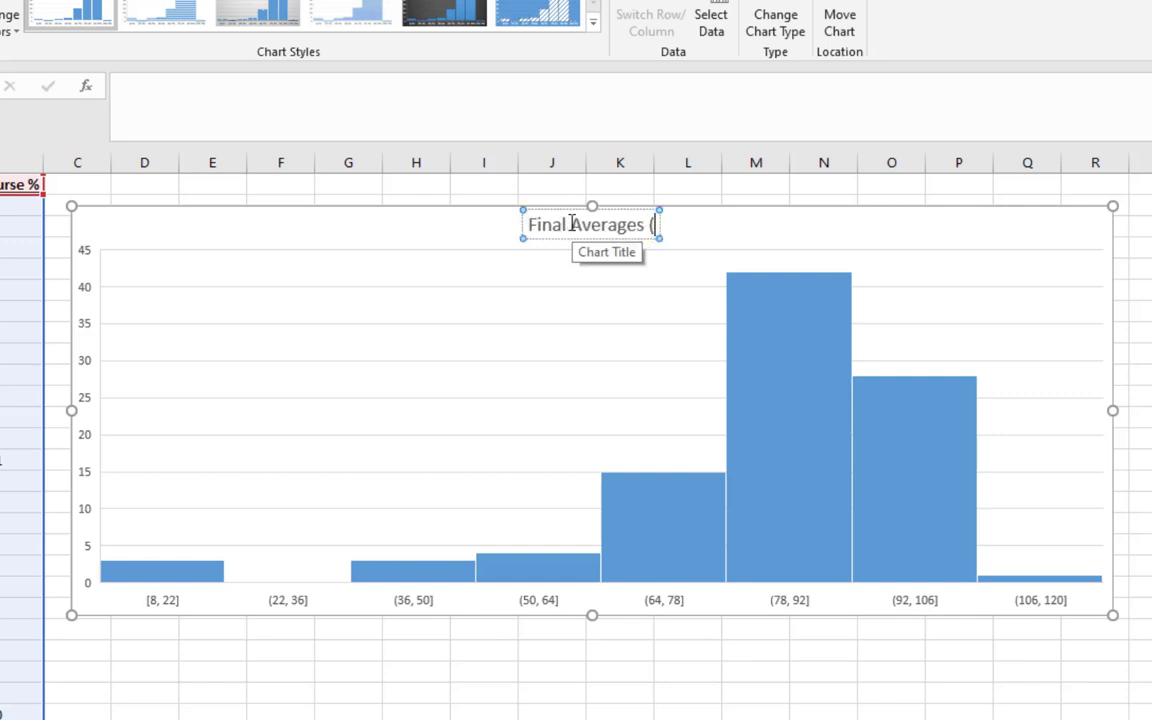
text(%) for Sean's)
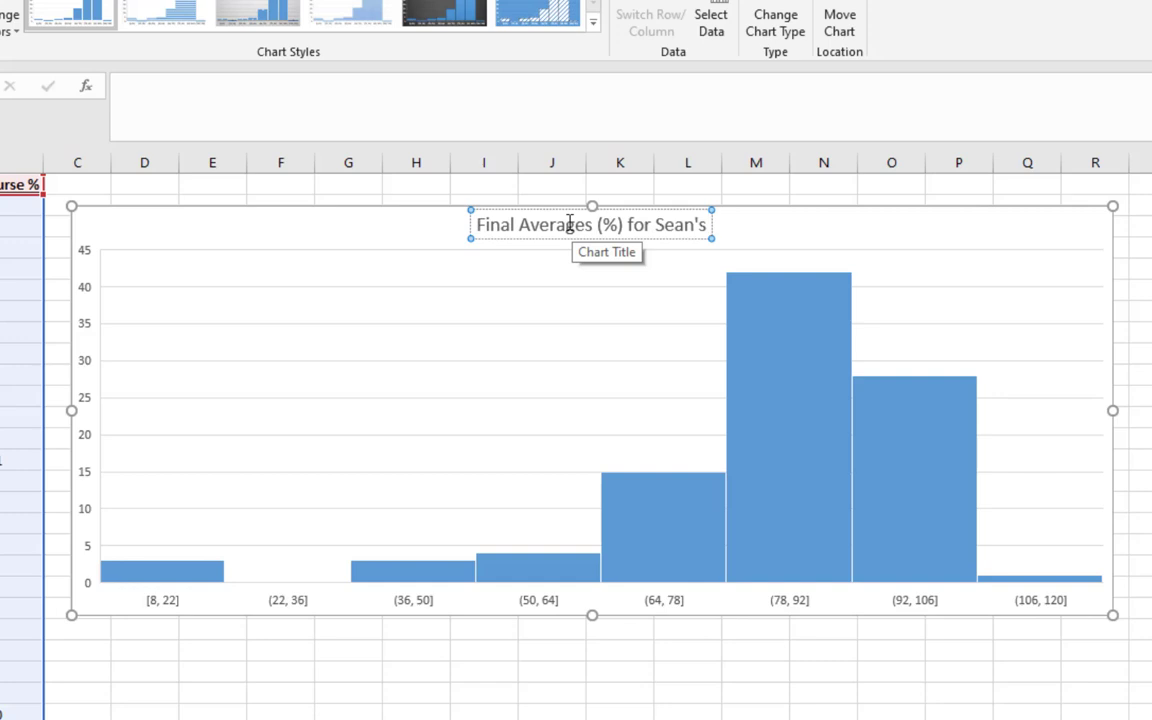
text( math studwe)
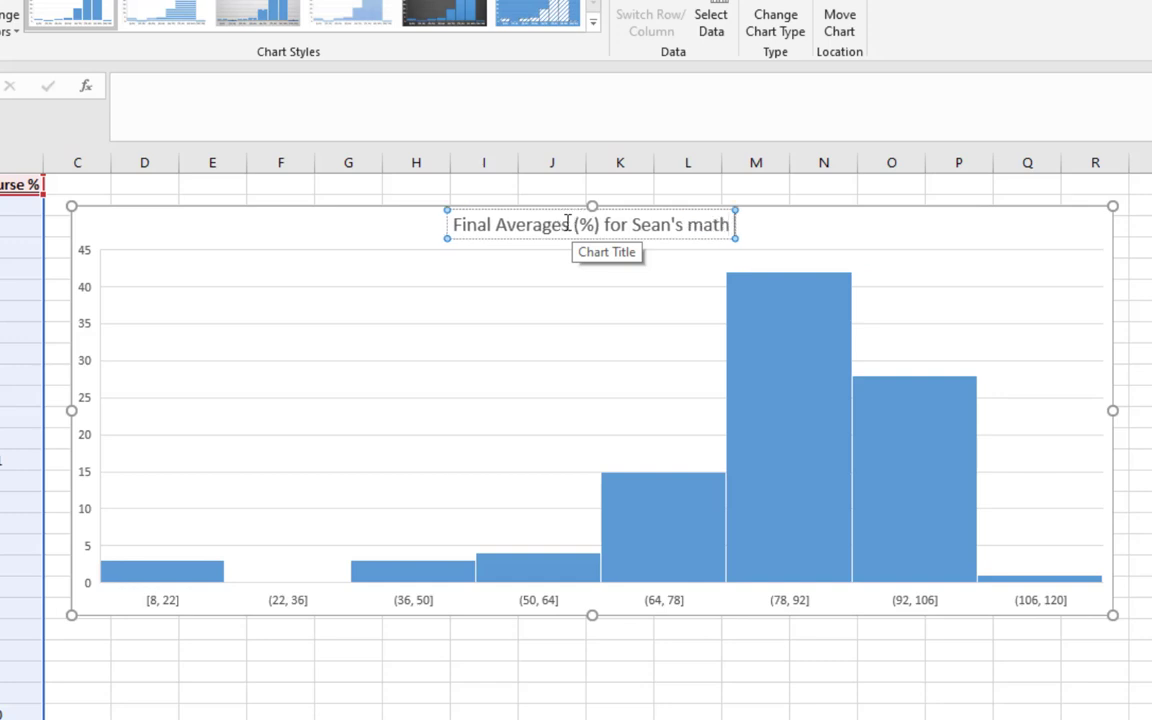
key(BackSpace)
key(BackSpace)
key(BackSpace)
key(BackSpace)
key(BackSpace)
key(BackSpace)
key(BackSpace)
key(BackSpace)
key(BackSpace)
key(BackSpace)
key(BackSpace)
text(Math Studxcents)
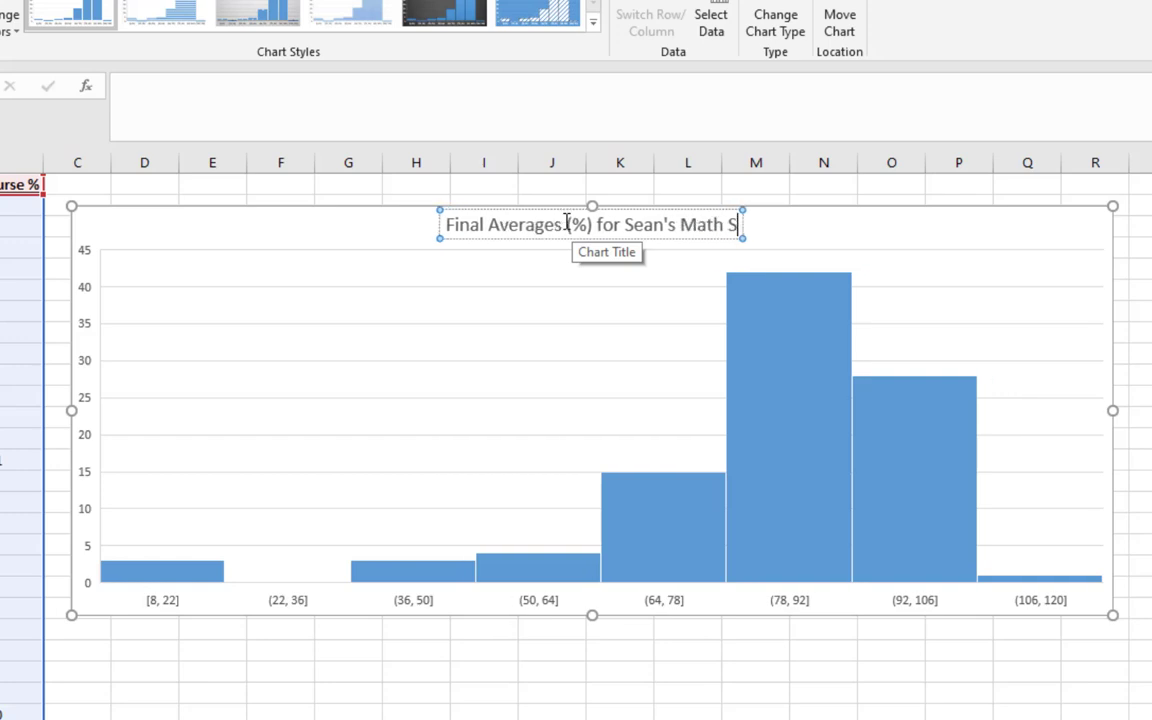
key(BackSpace)
key(BackSpace)
key(BackSpace)
key(BackSpace)
key(BackSpace)
key(BackSpace)
text(esnts)
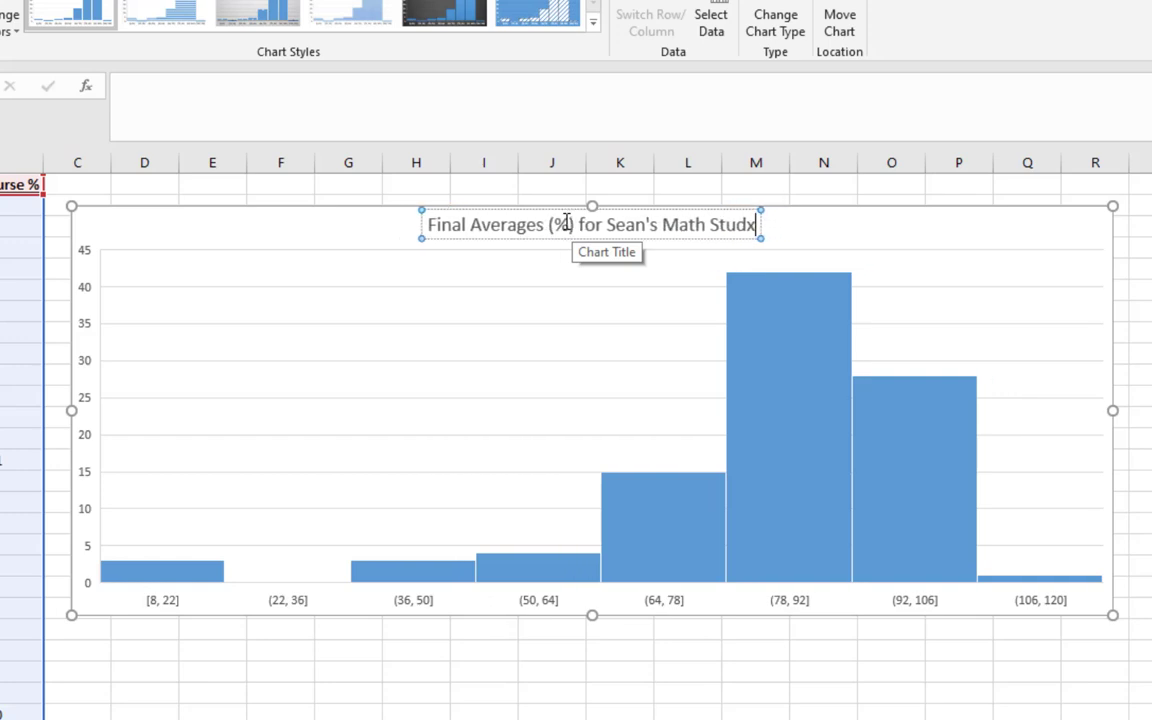
key(BackSpace)
key(BackSpace)
key(BackSpace)
key(BackSpace)
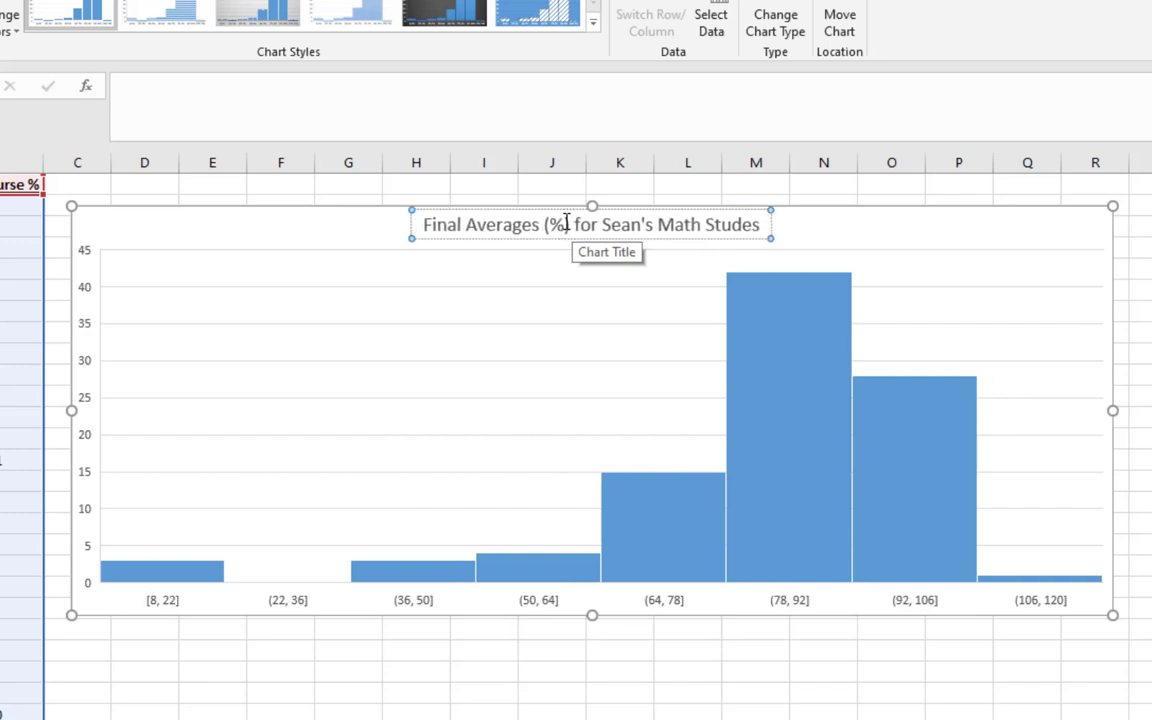
text(nts)
Add a second line reading "(sample of 96)" to the chart title and reduce that line's font size
key(Return)
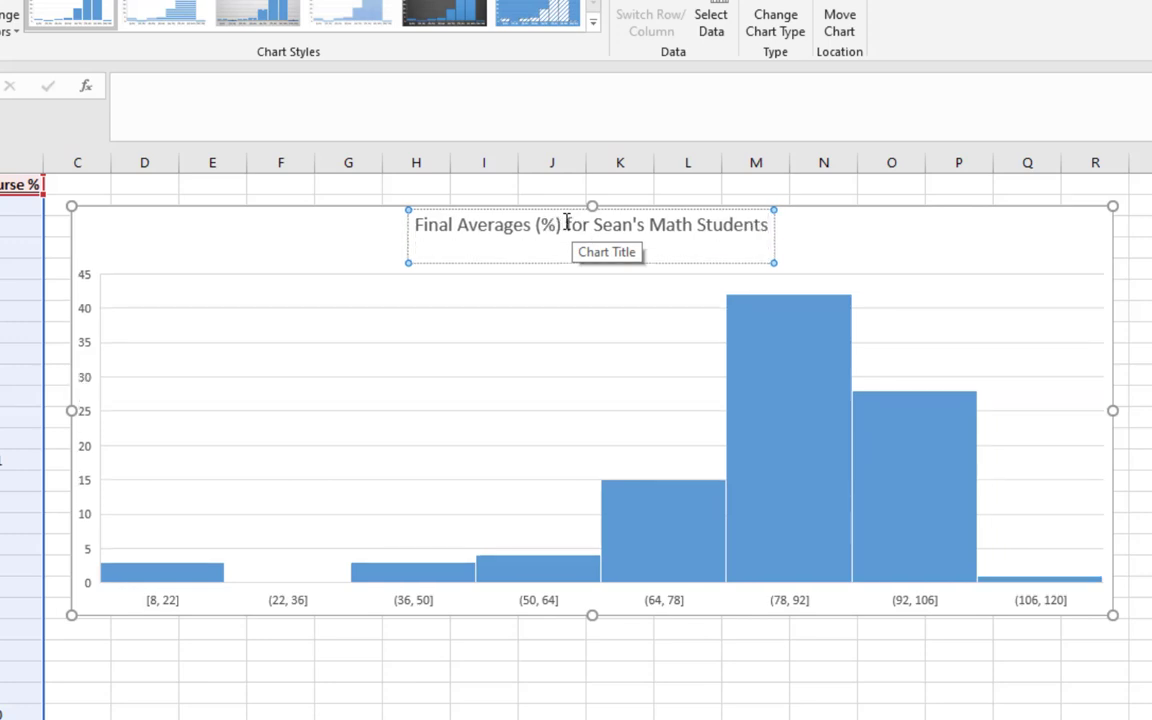
text((sample of 96))
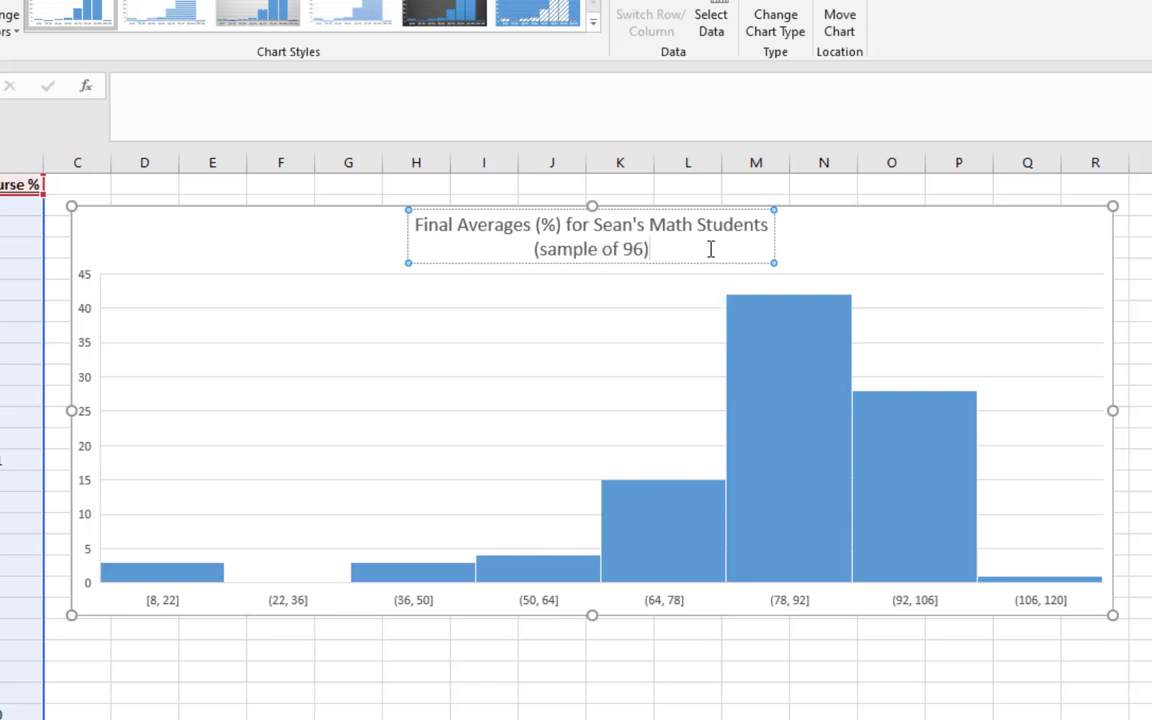
drag(668, 251, 525, 256)
click(0, 0)
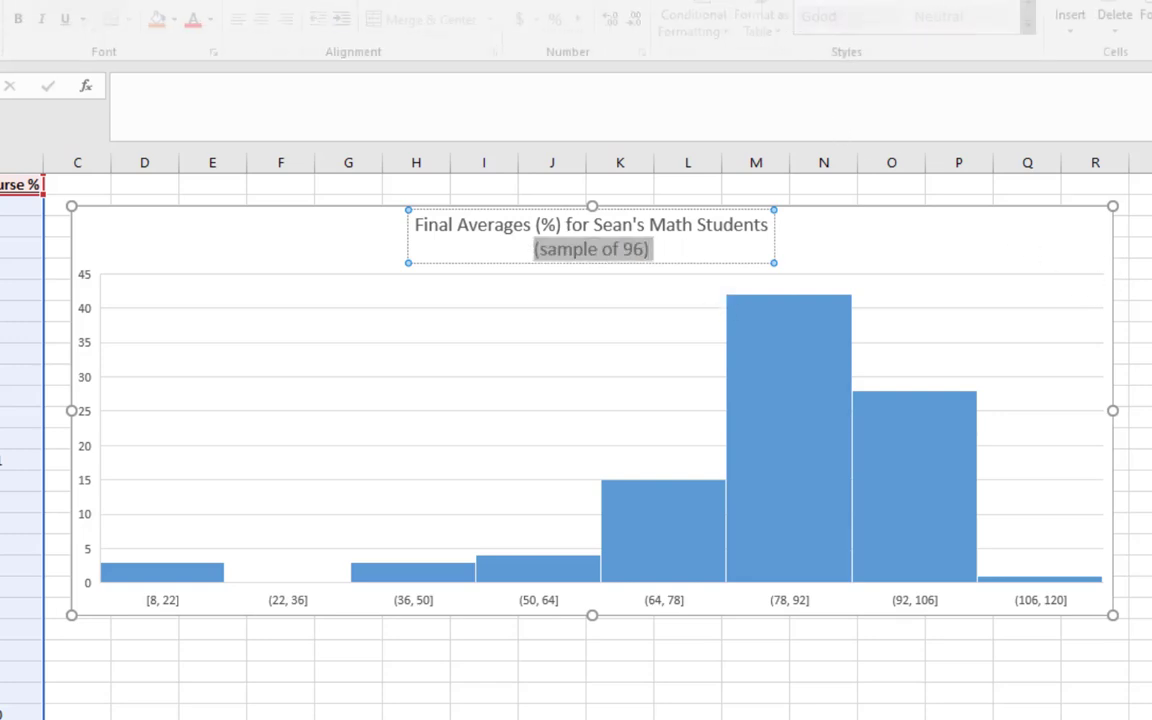
click(211, 0)
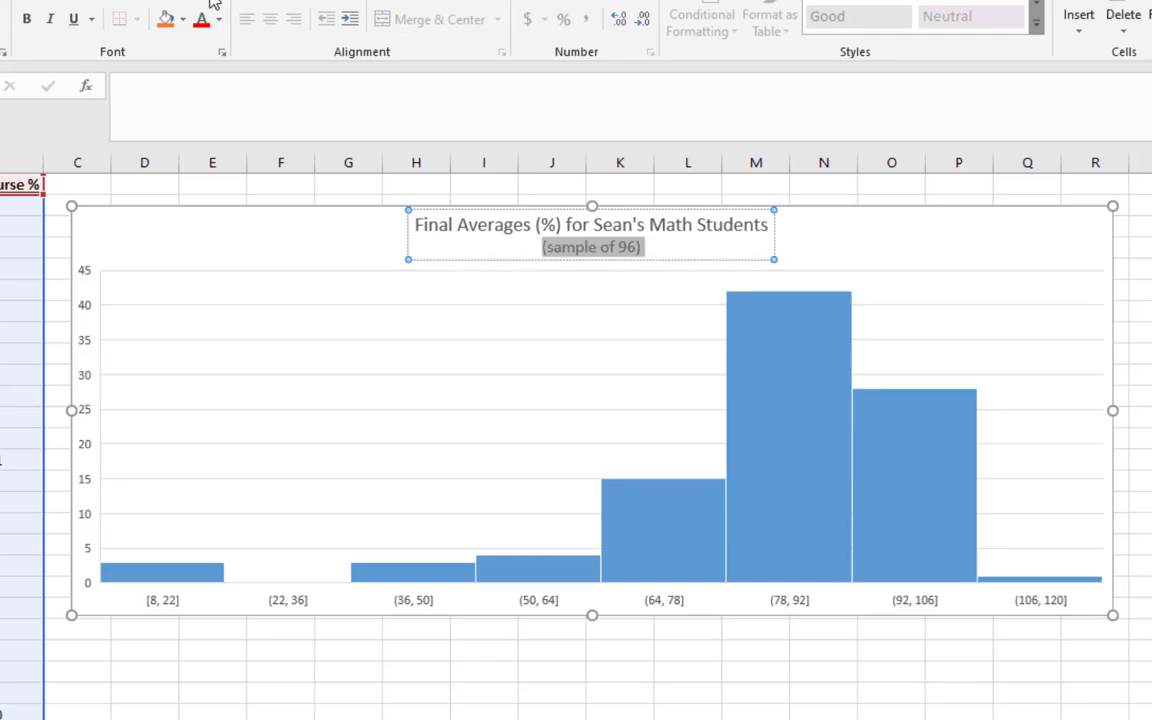
Add axis titles to the chart and set the horizontal axis title to "Final Averages"
click(240, 333)
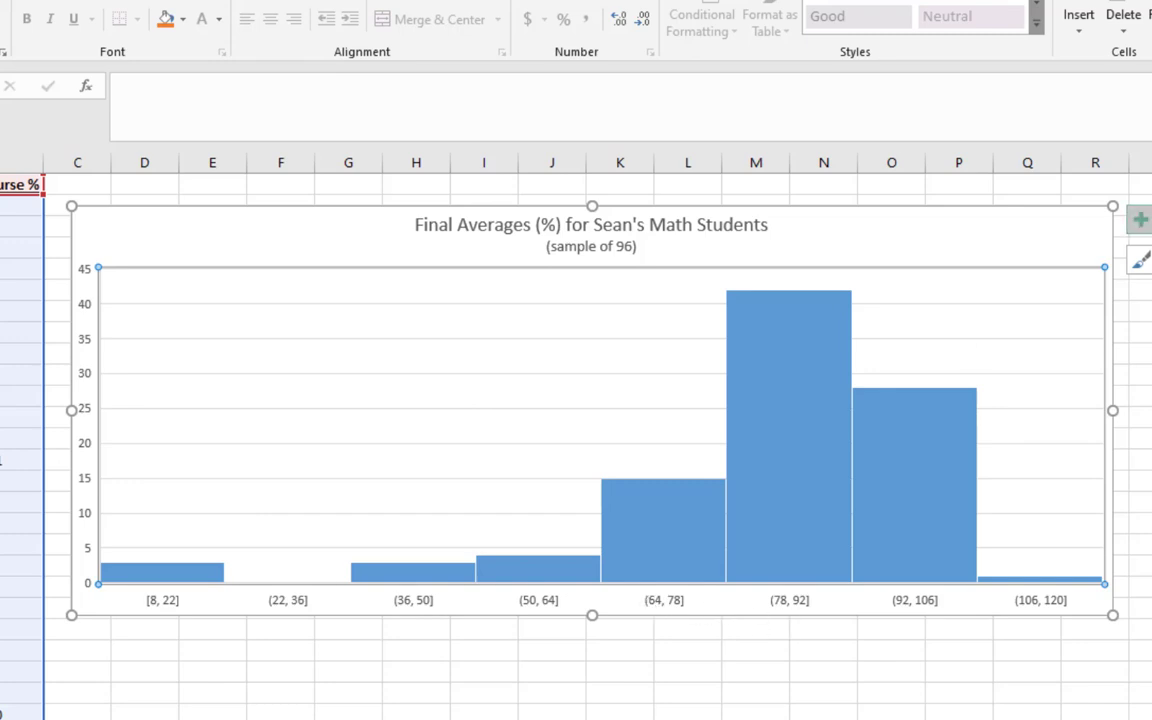
click(1151, 262)
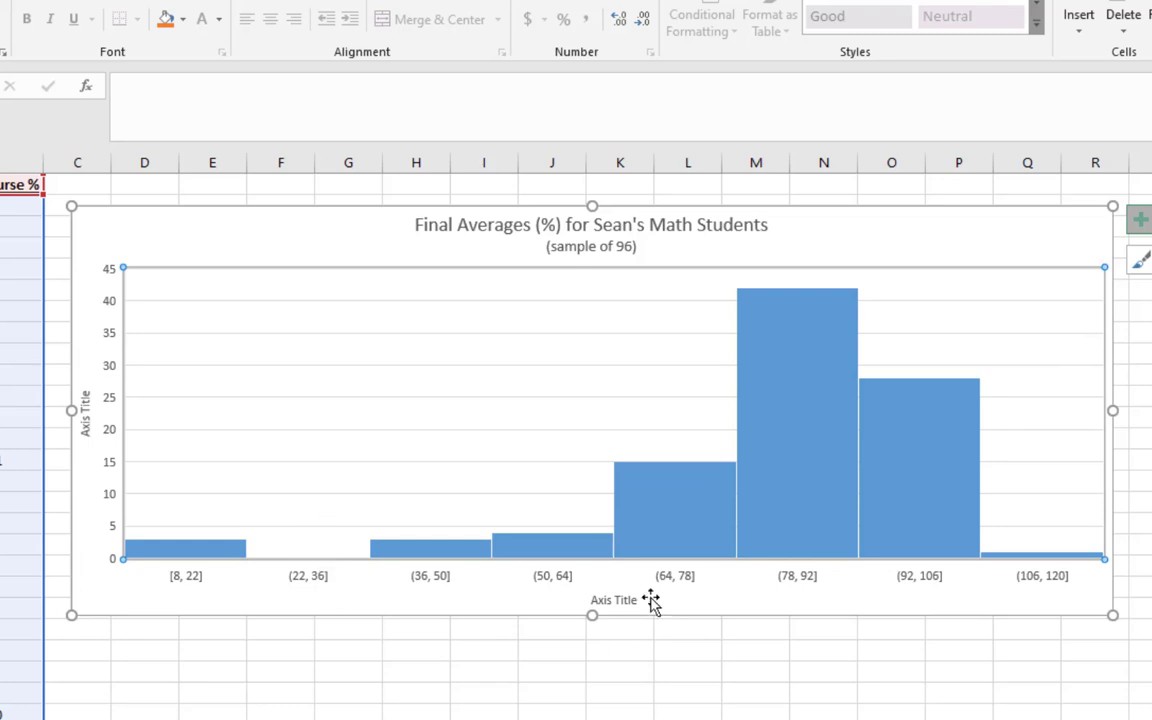
click(597, 602)
triple_click(603, 601)
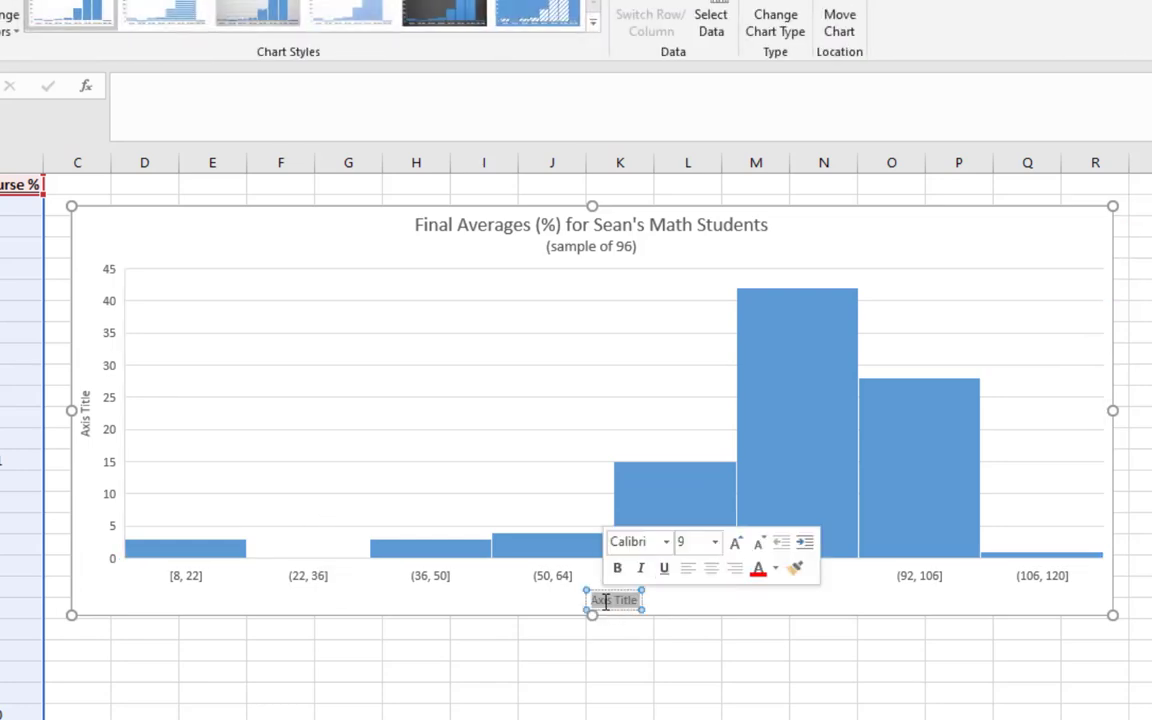
text(Fional Av)
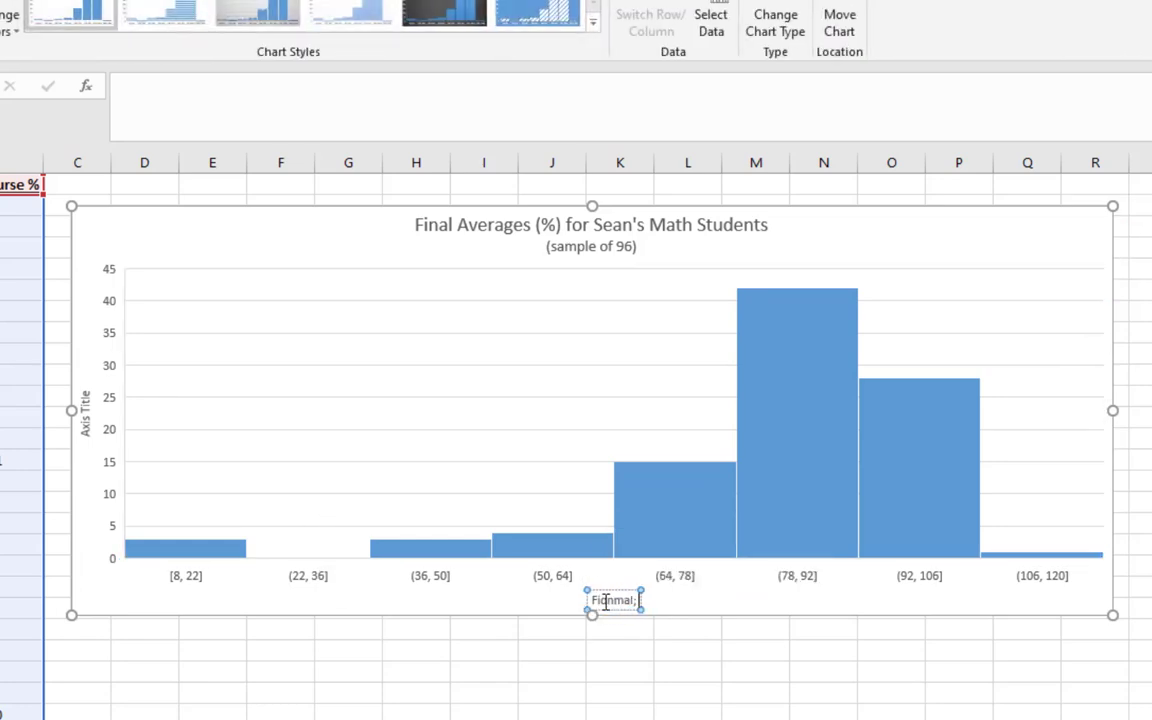
key(BackSpace)
key(BackSpace)
key(BackSpace)
key(BackSpace)
key(BackSpace)
key(BackSpace)
key(BackSpace)
text(b)
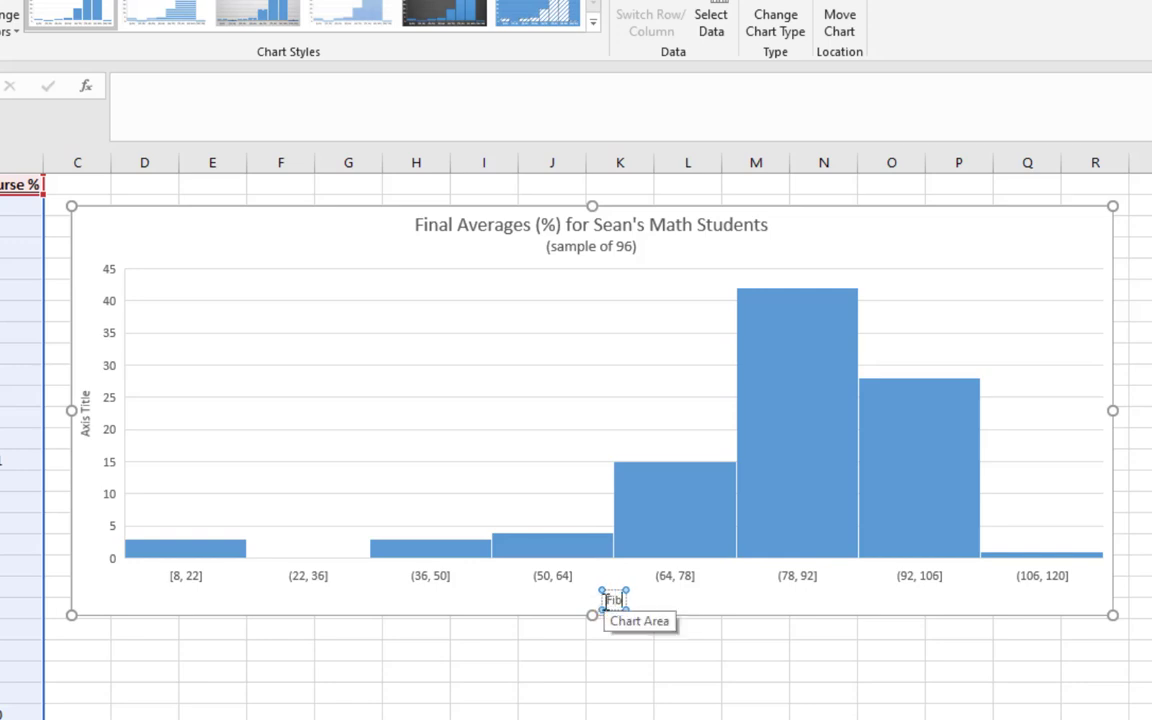
text(al Averages)
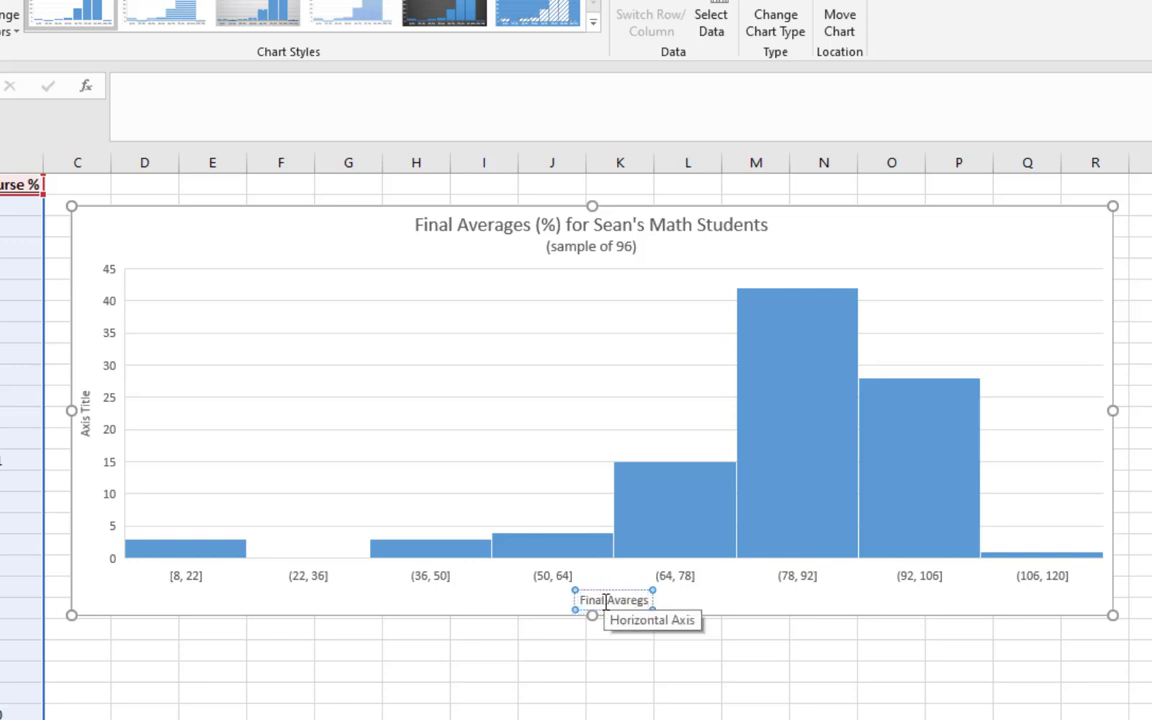
double_click(628, 601)
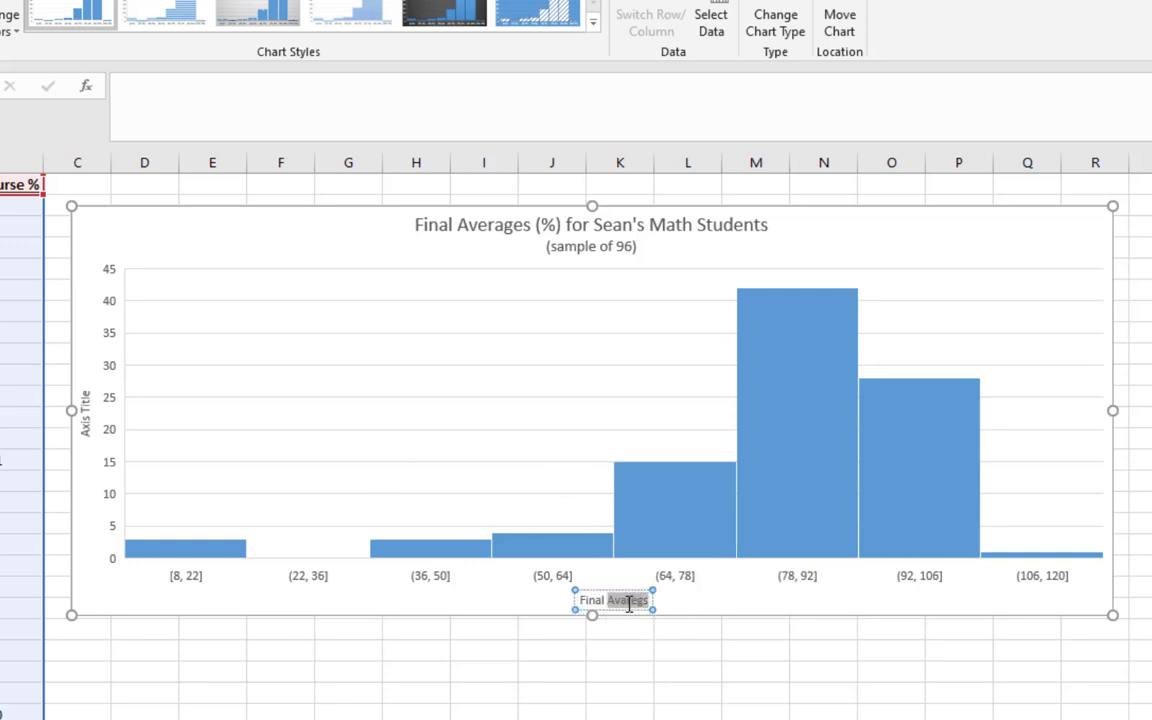
text(Averages)
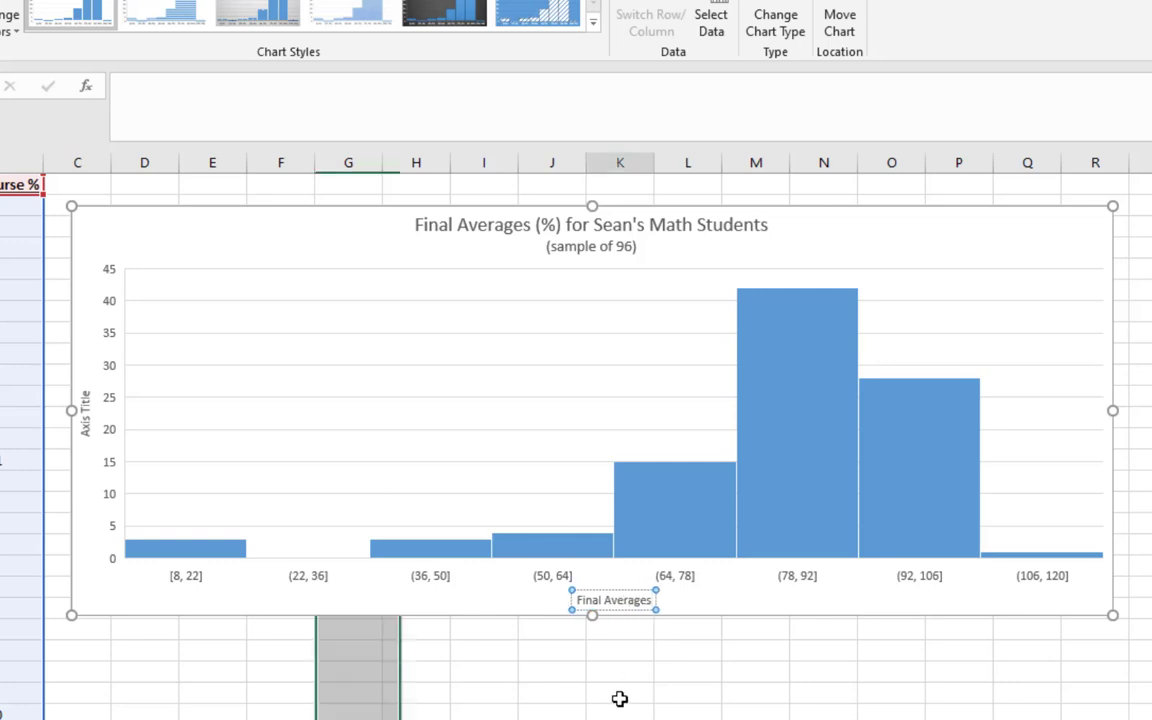
Increase the font size of the horizontal axis title "Final Averages"
click(620, 699)
click(630, 611)
click(593, 608)
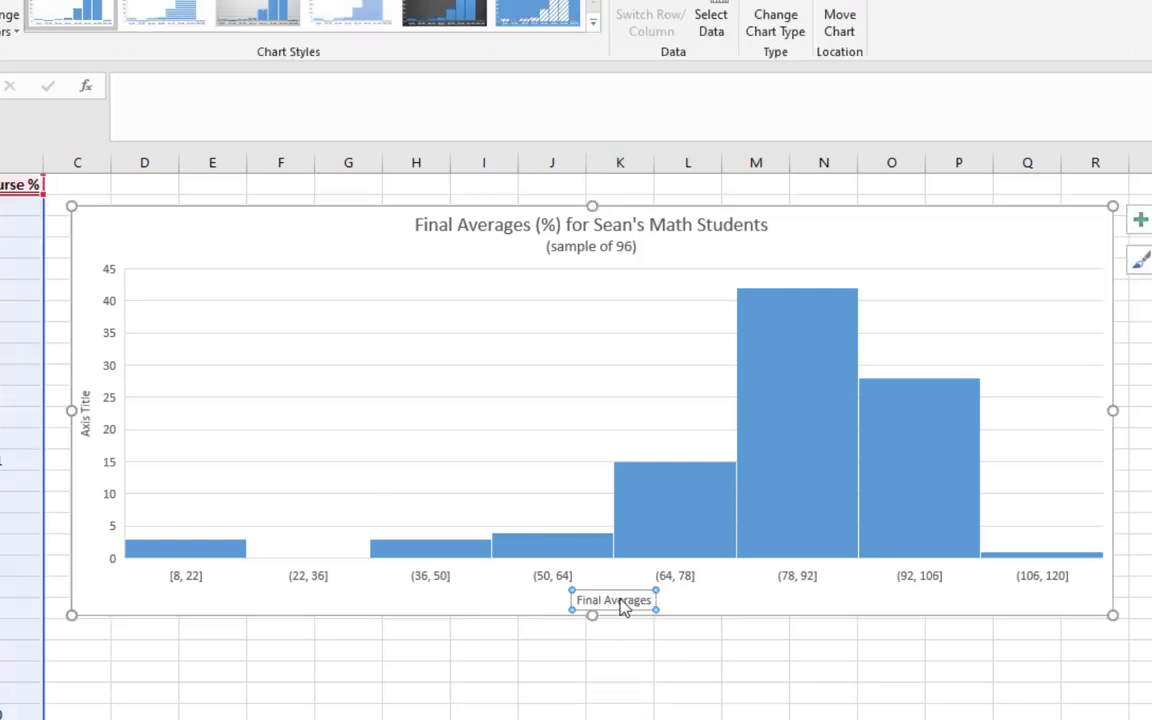
click(82, 3)
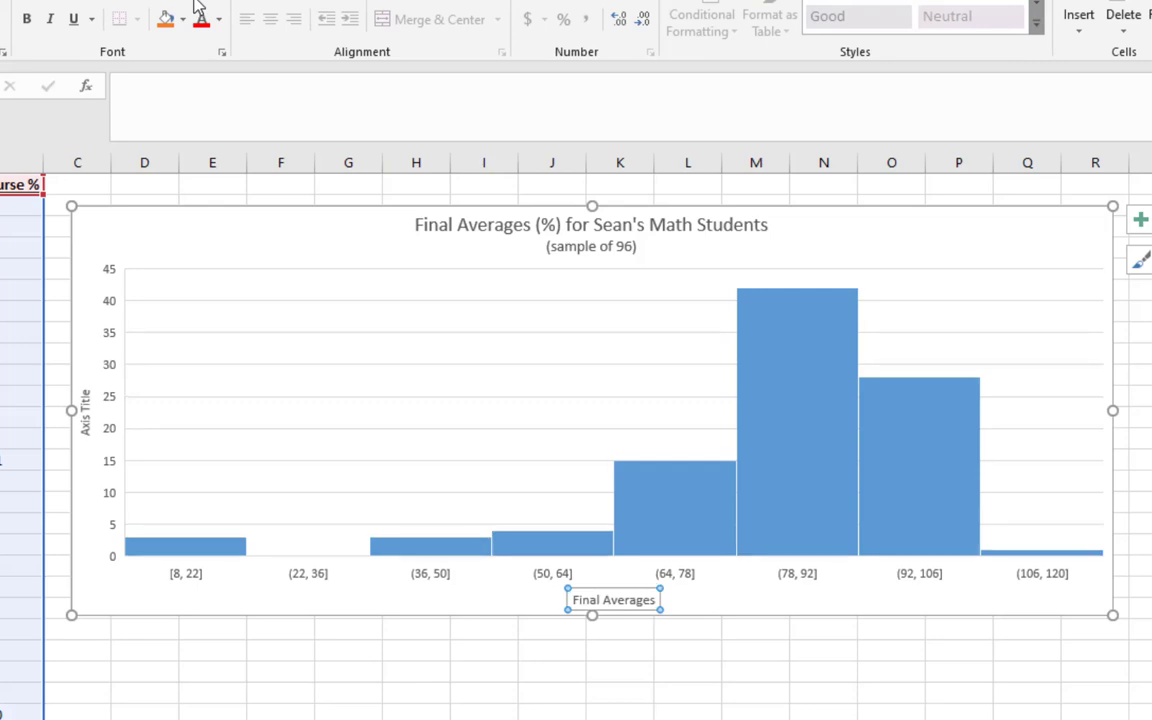
click(197, 3)
Enlarge the bin labels on the horizontal axis, and bold both these labels and the horizontal axis title
click(550, 580)
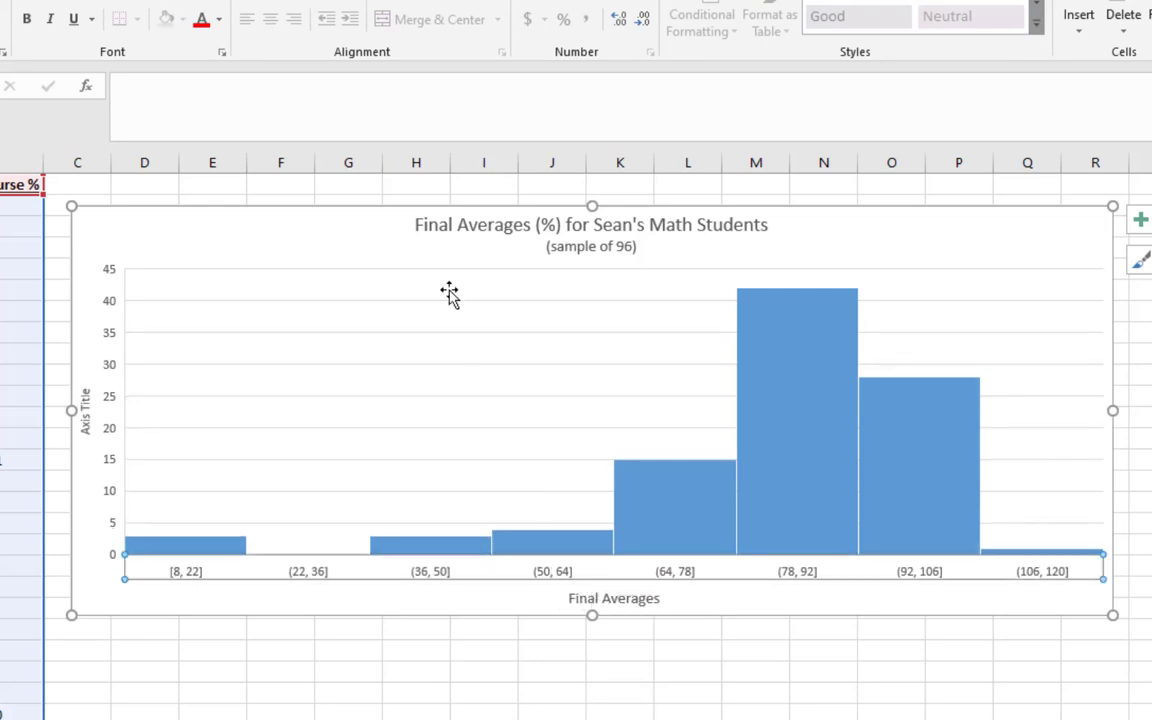
click(200, 5)
click(198, 3)
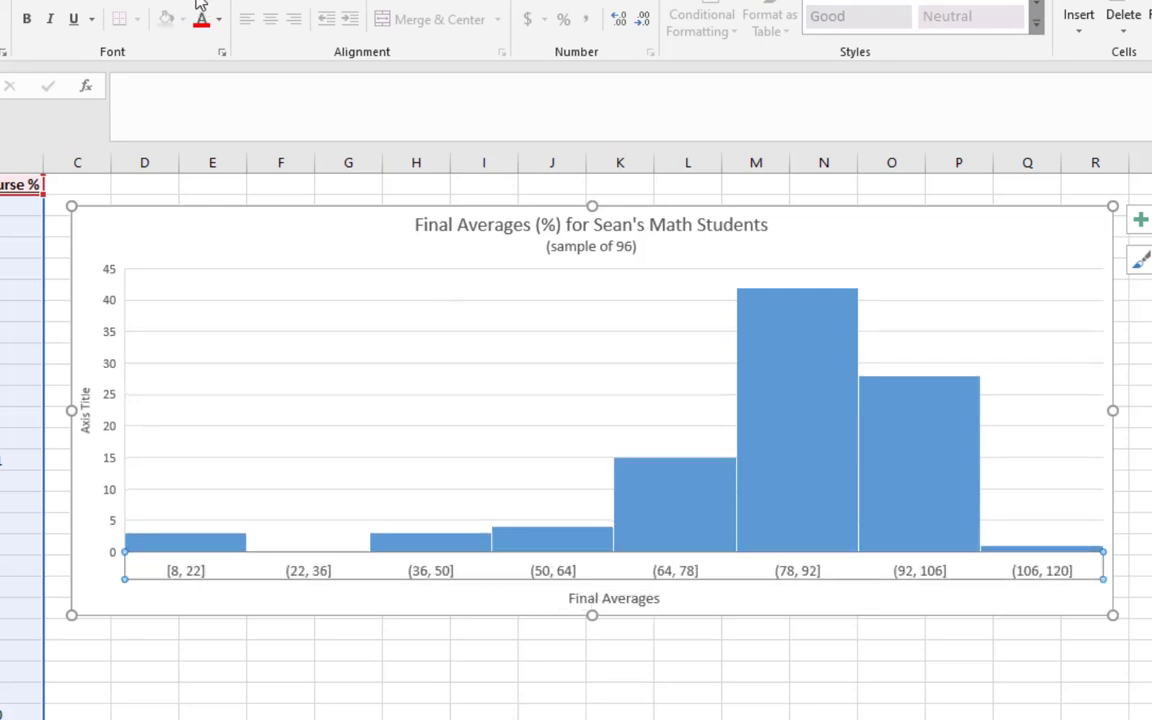
key(ctrl+b)
click(605, 600)
key(ctrl+b)
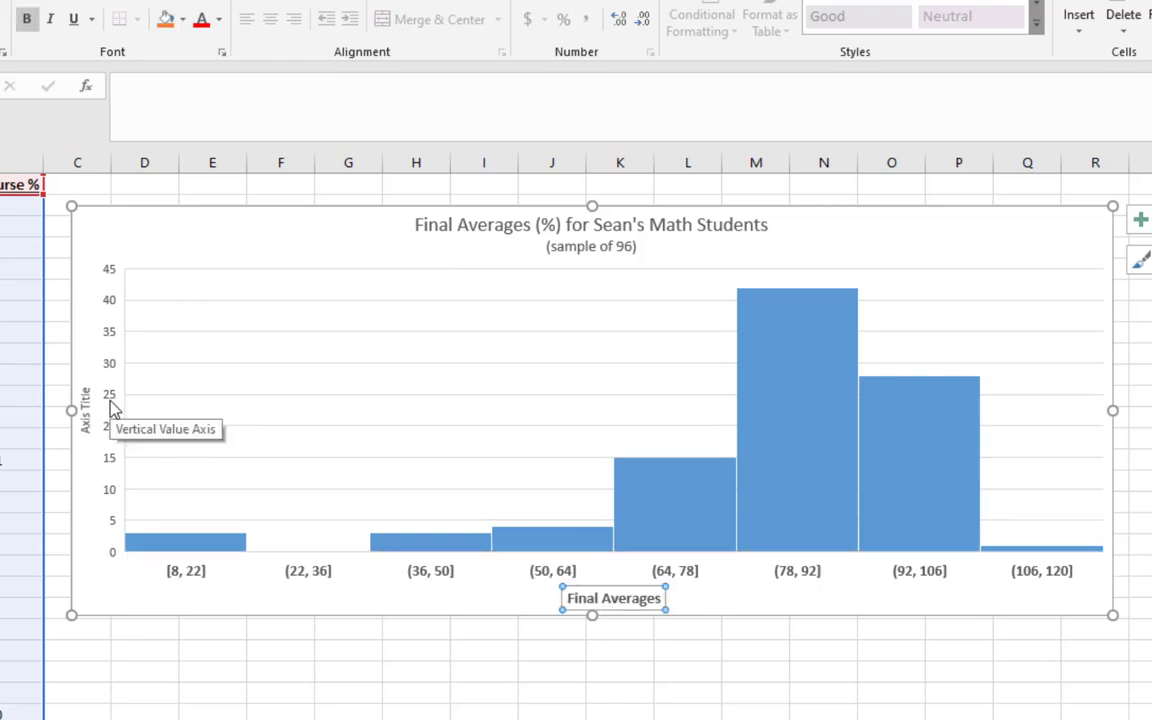
Delete the vertical value axis and set the vertical axis title to "Number of Students"
click(113, 344)
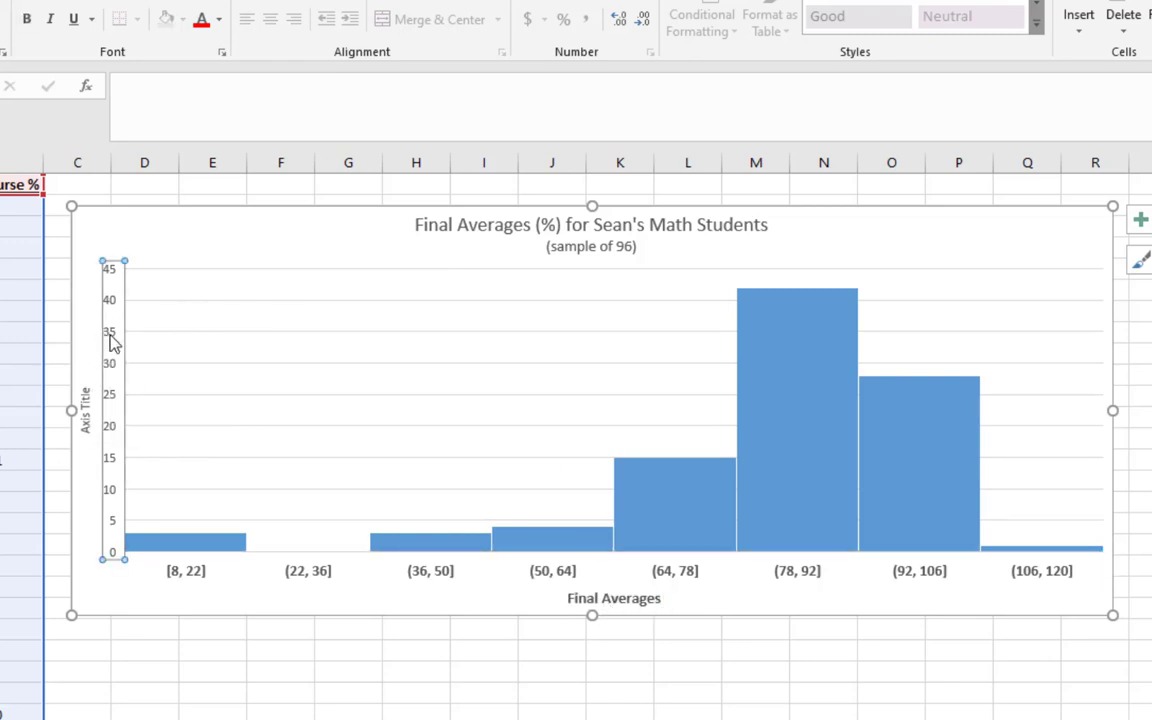
key(Delete)
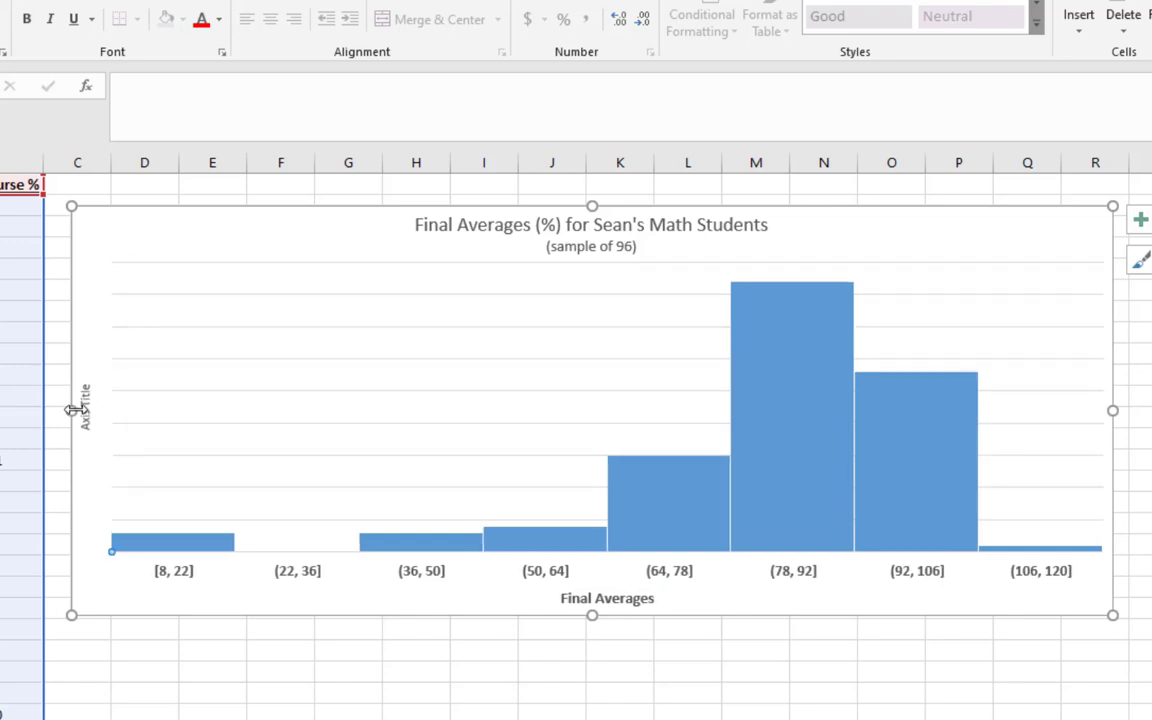
triple_click(87, 414)
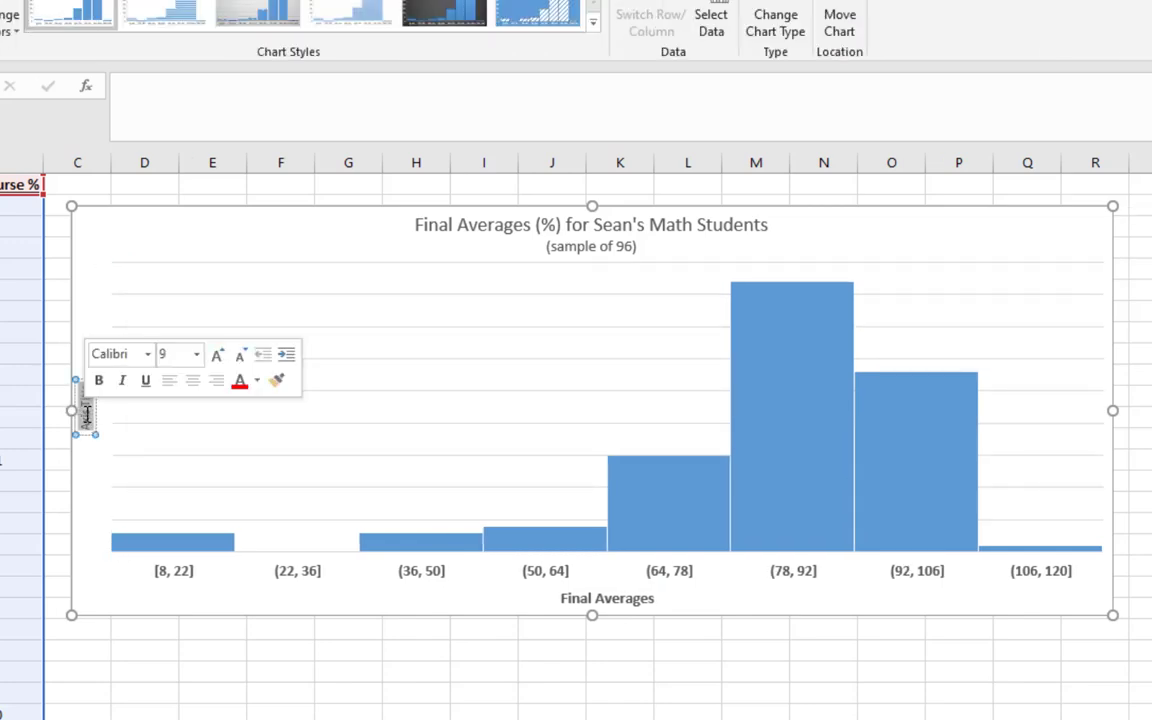
text(Number of)
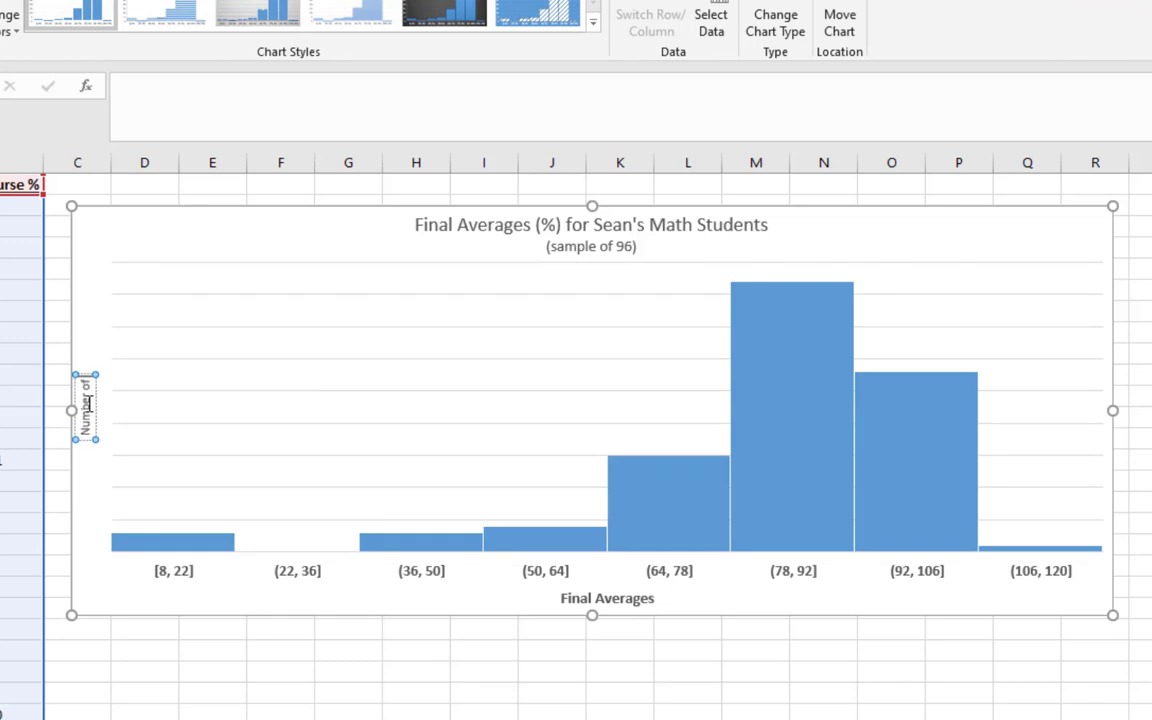
text( Students)
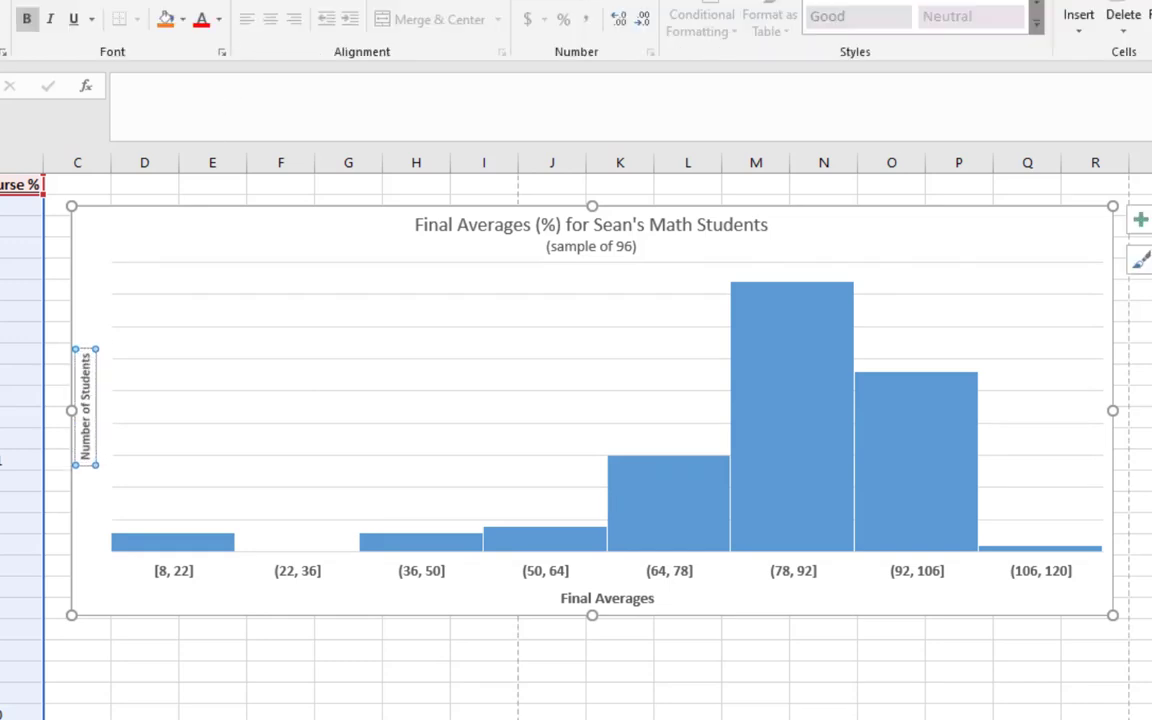
Format the vertical axis title in bold at font size 14
click(182, 0)
click(182, 0)
click(182, 0)
click(182, 0)
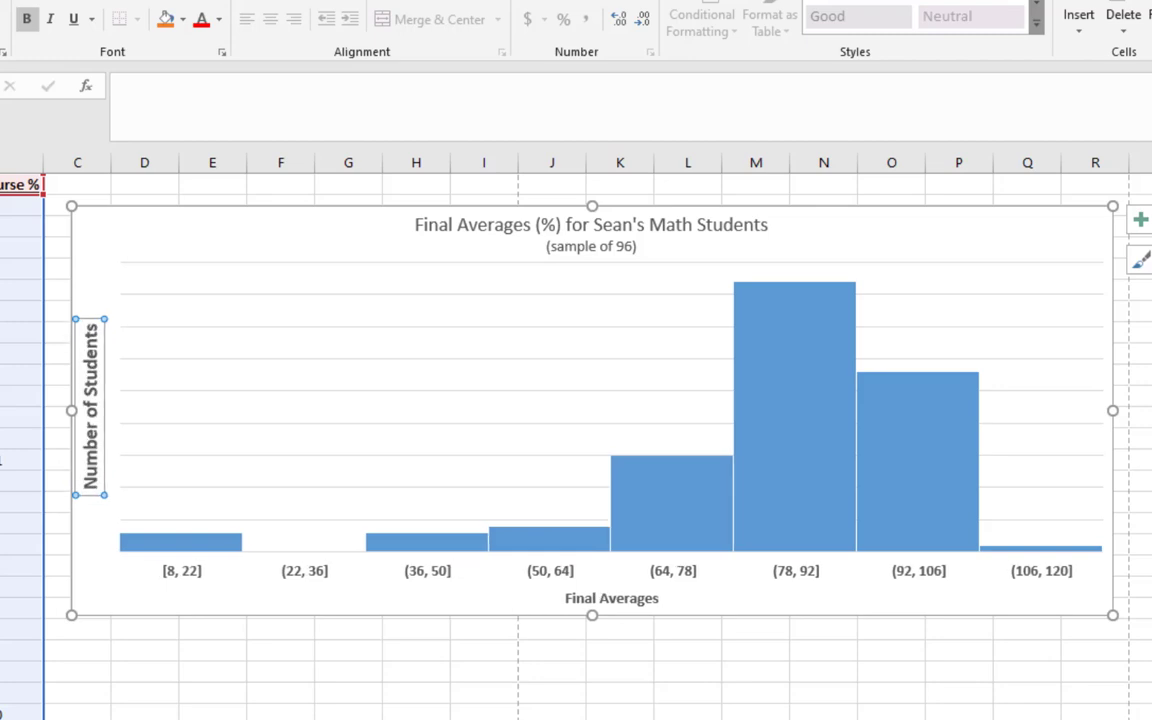
Check the vertical axis title's text box formatting options for alignment and text direction
right_click(96, 380)
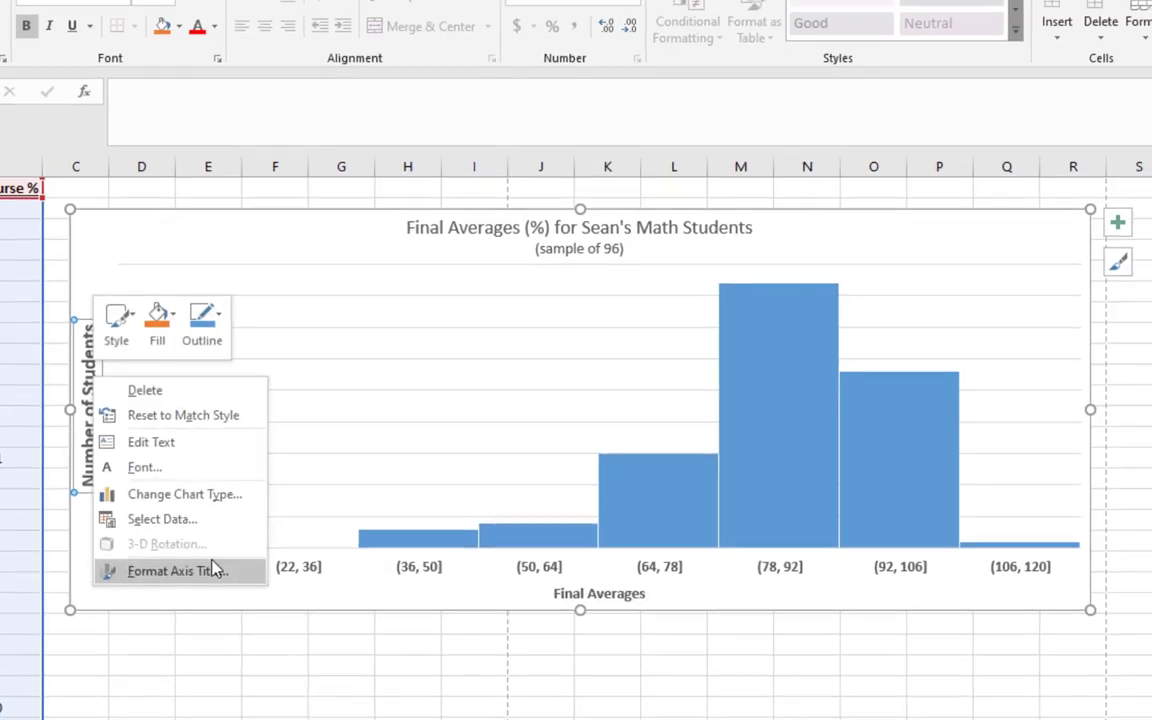
click(200, 574)
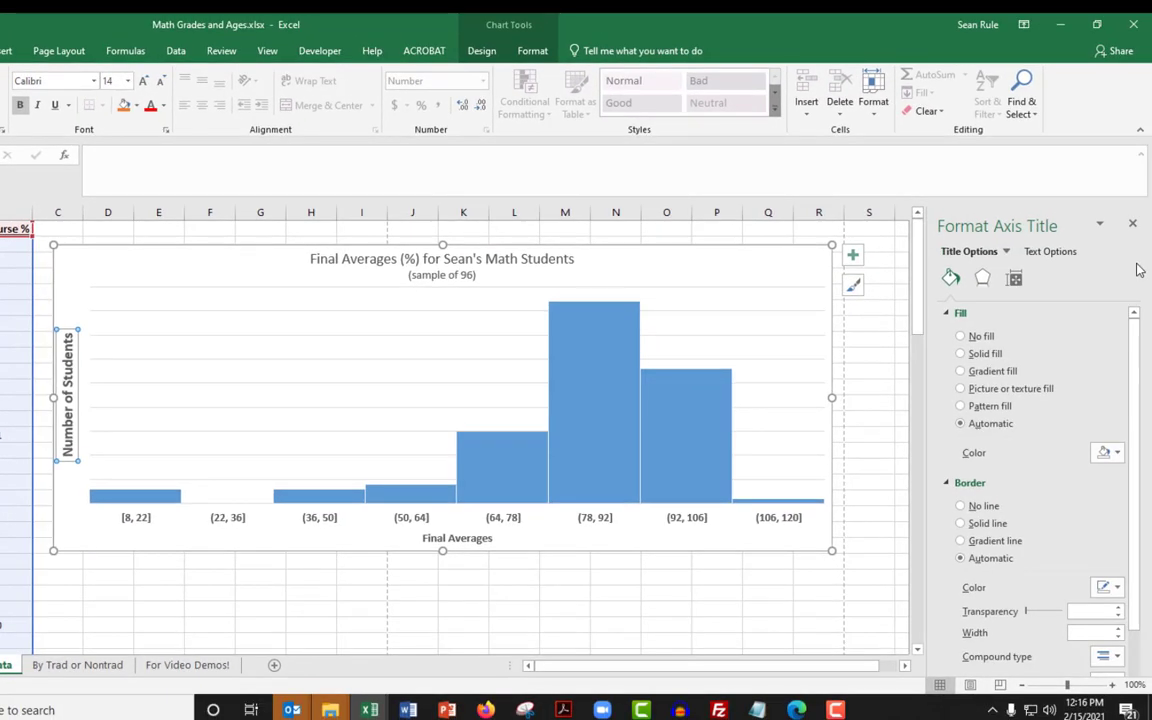
click(1052, 251)
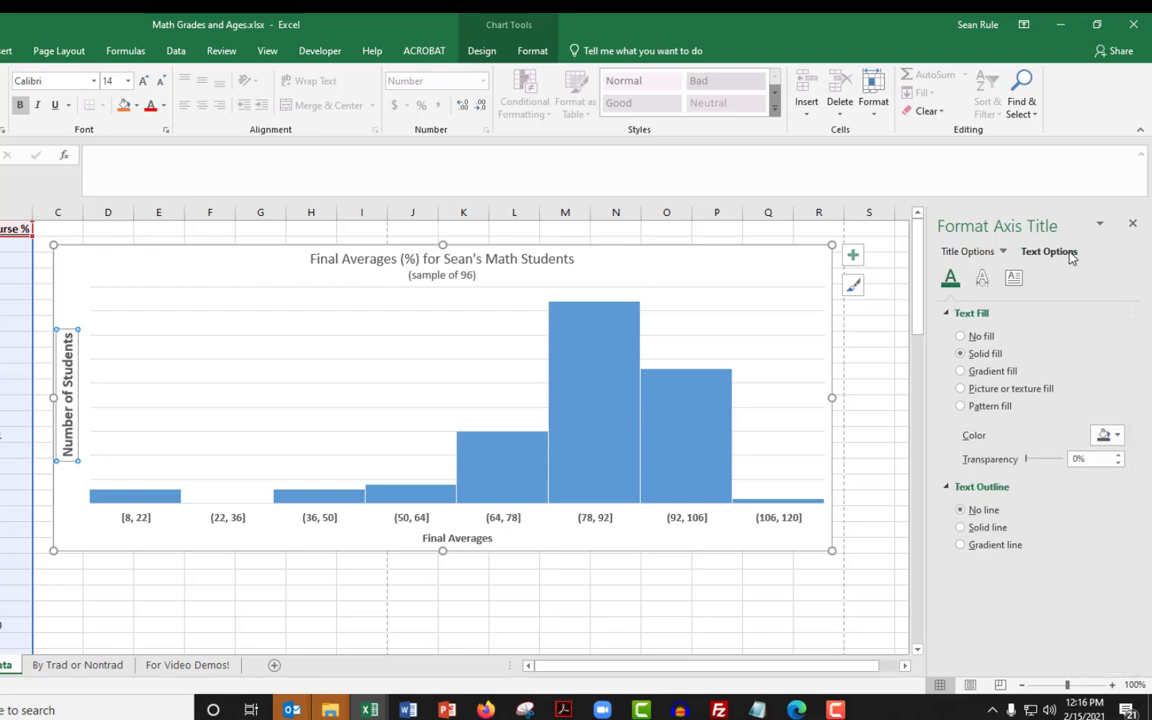
click(1014, 279)
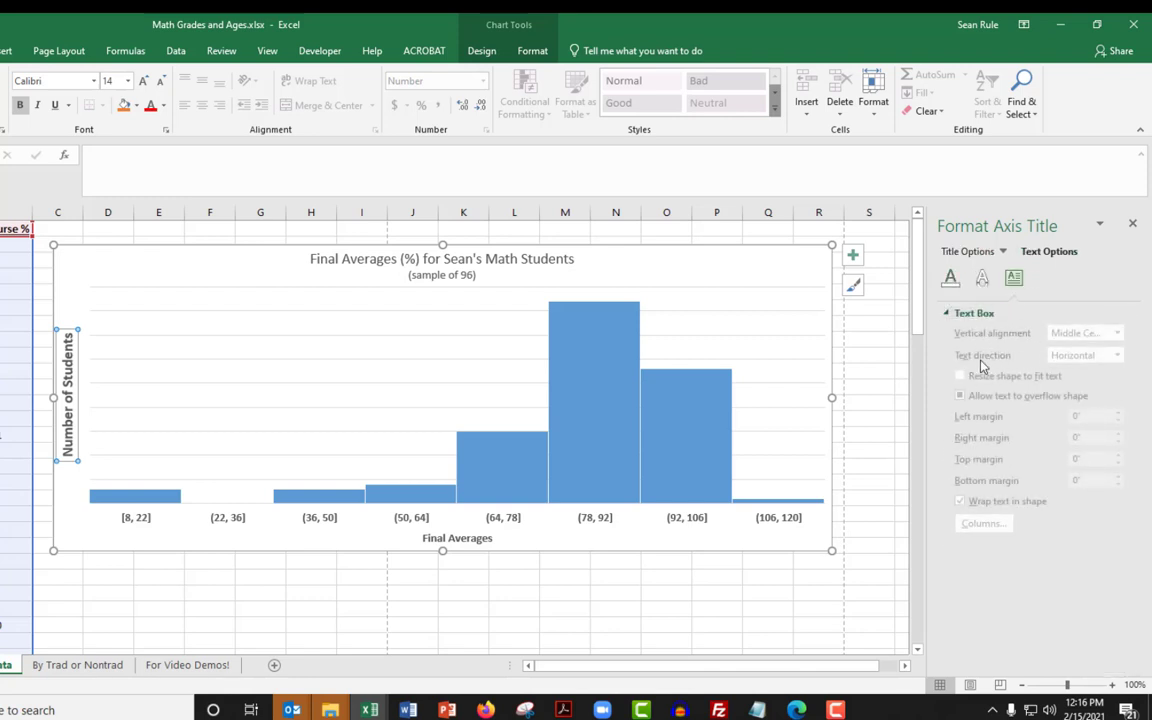
click(410, 618)
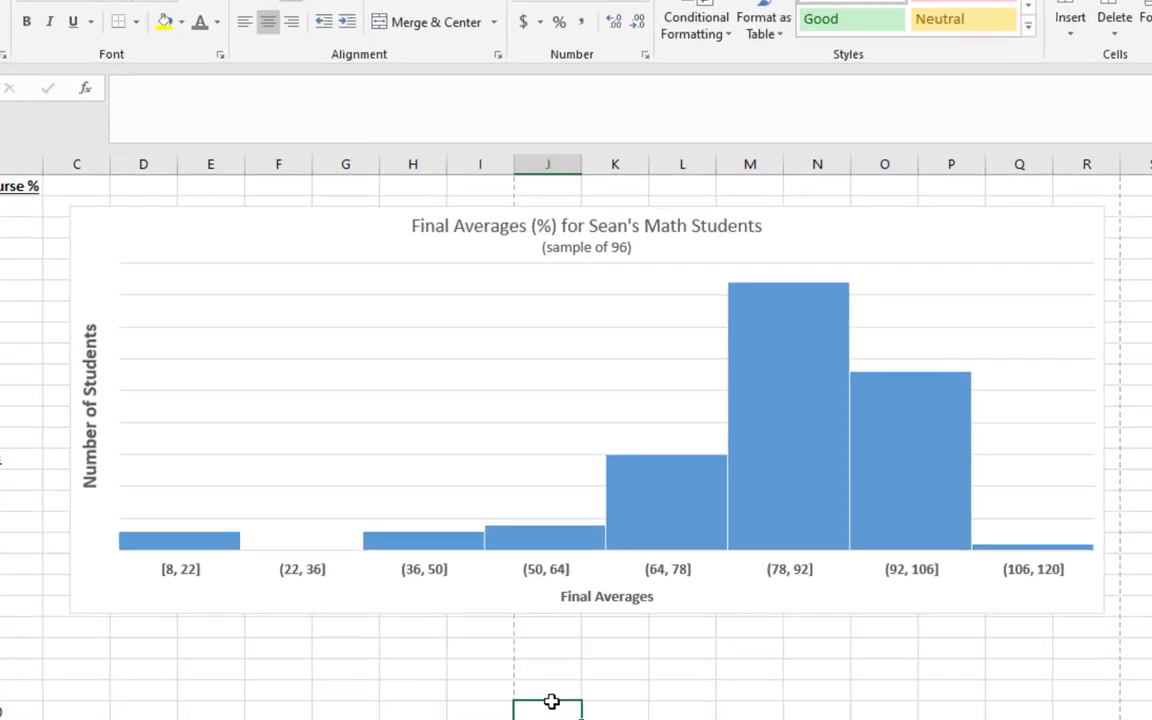
Add data labels to the histogram bars in an enlarged, bold font
right_click(665, 478)
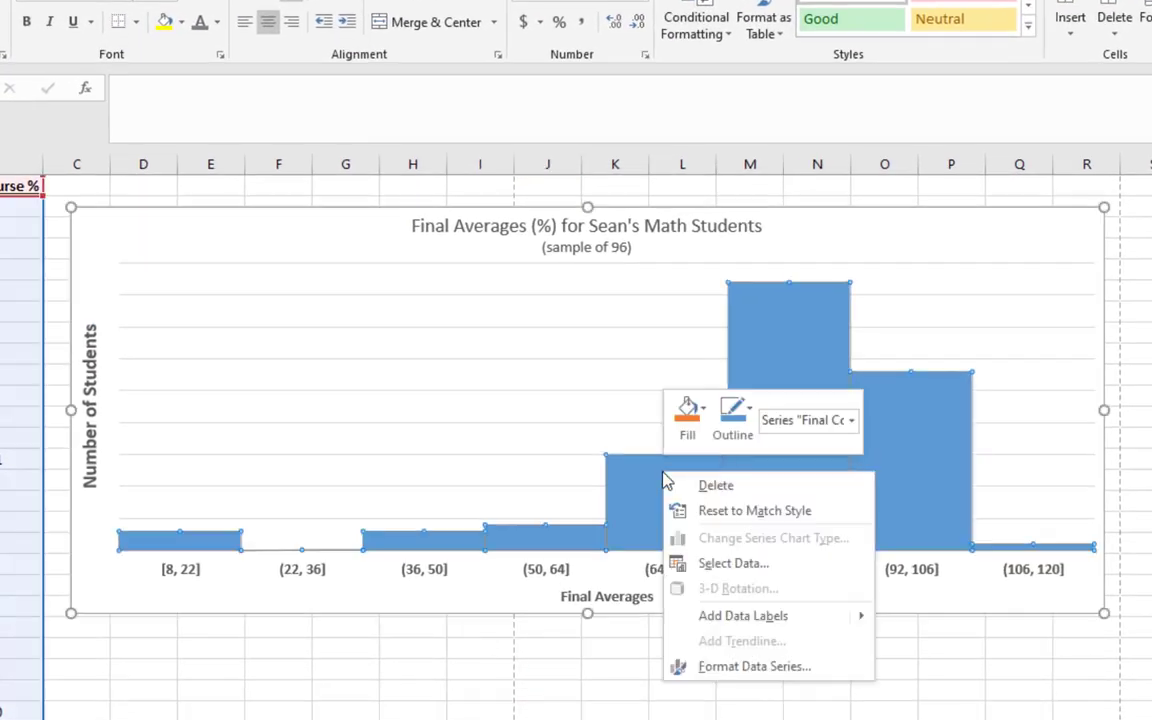
click(739, 621)
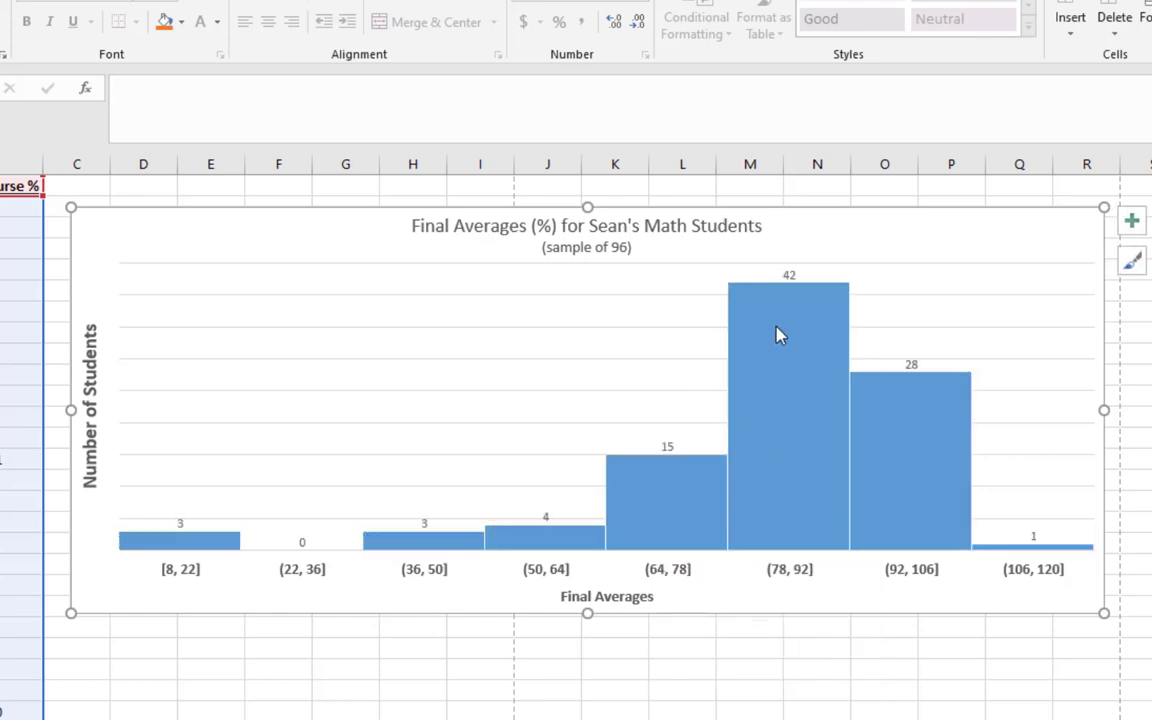
click(789, 277)
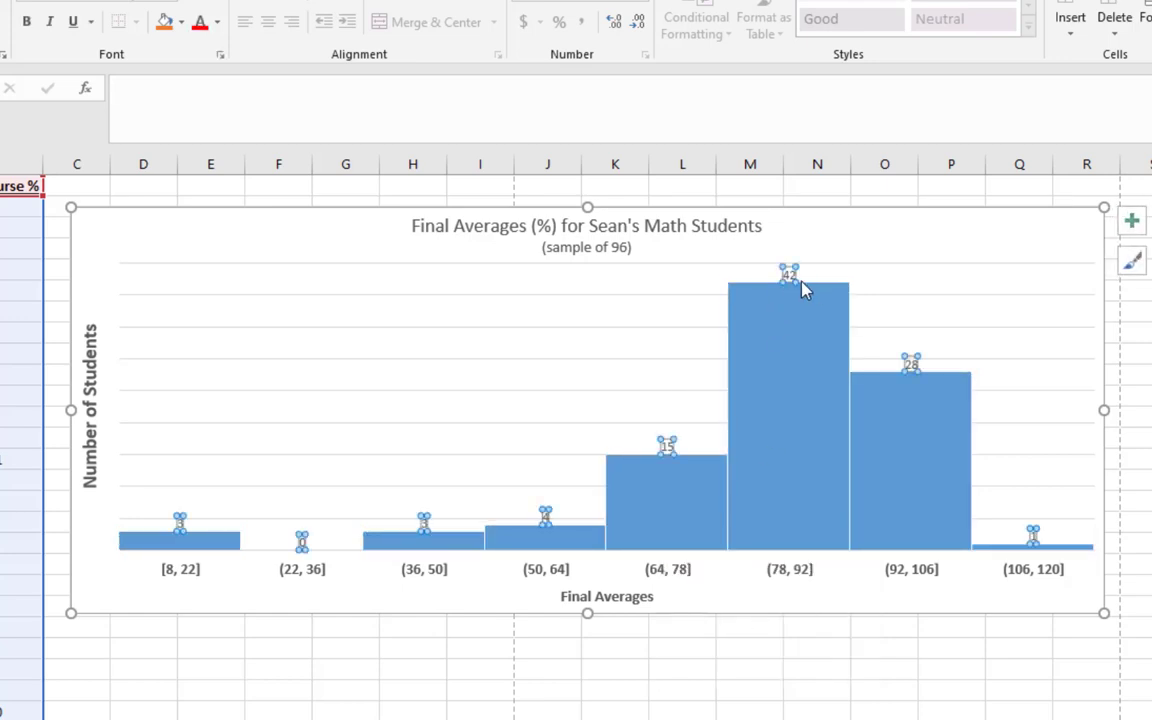
click(192, 5)
click(192, 5)
click(192, 5)
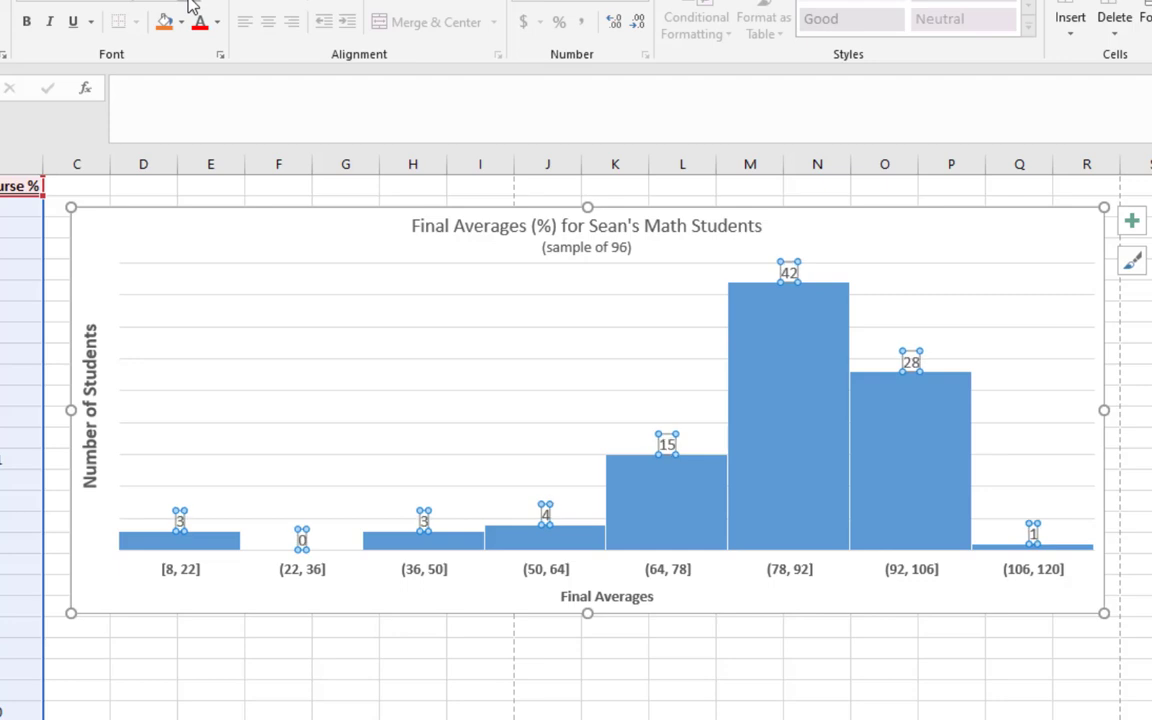
click(192, 5)
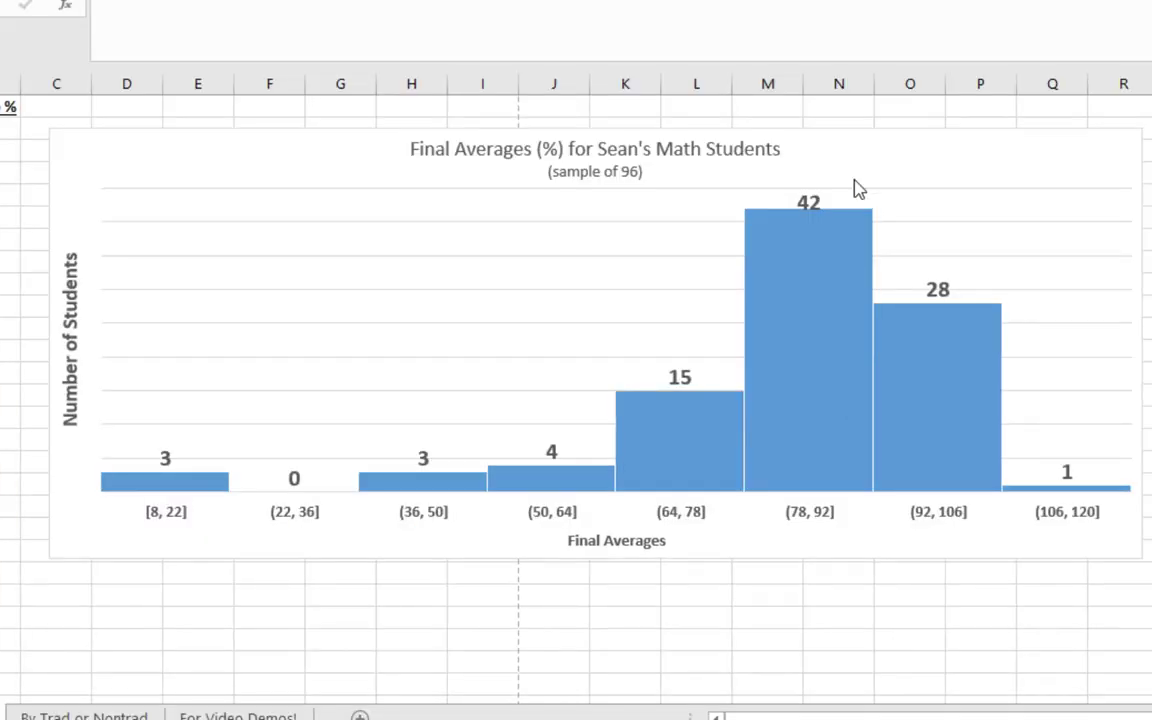
Enlarge and bold both lines of the chart title, and deselect the chart
click(694, 148)
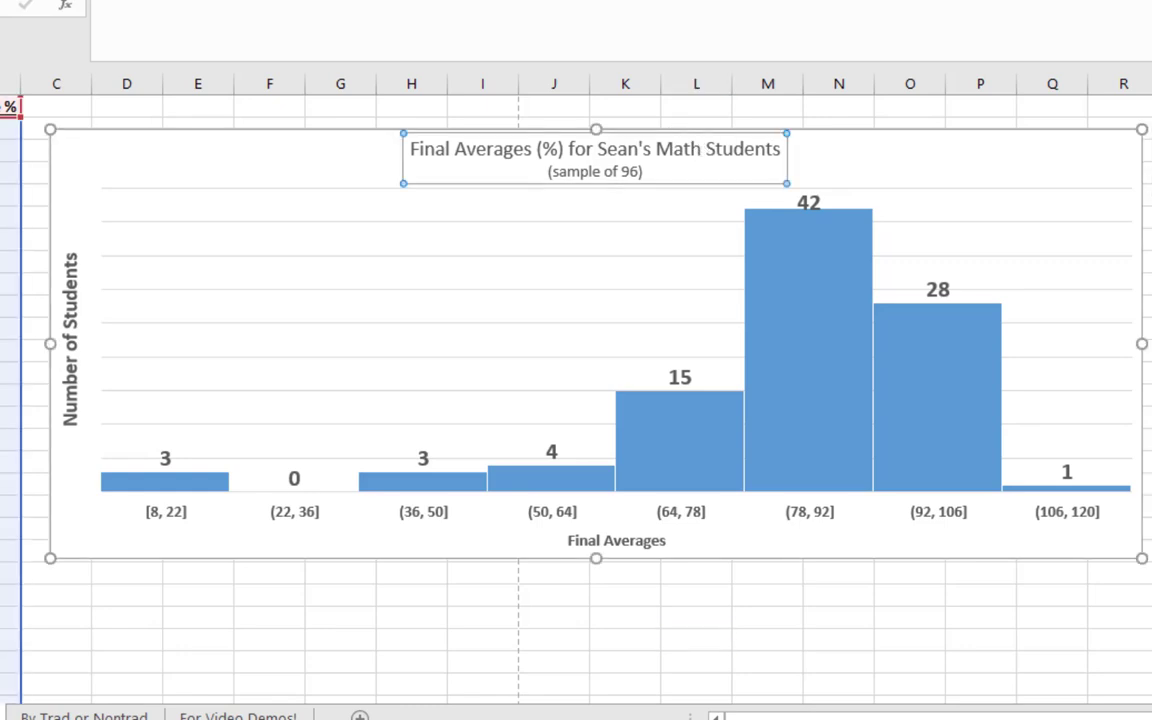
click(192, 1)
click(192, 1)
key(ctrl+b)
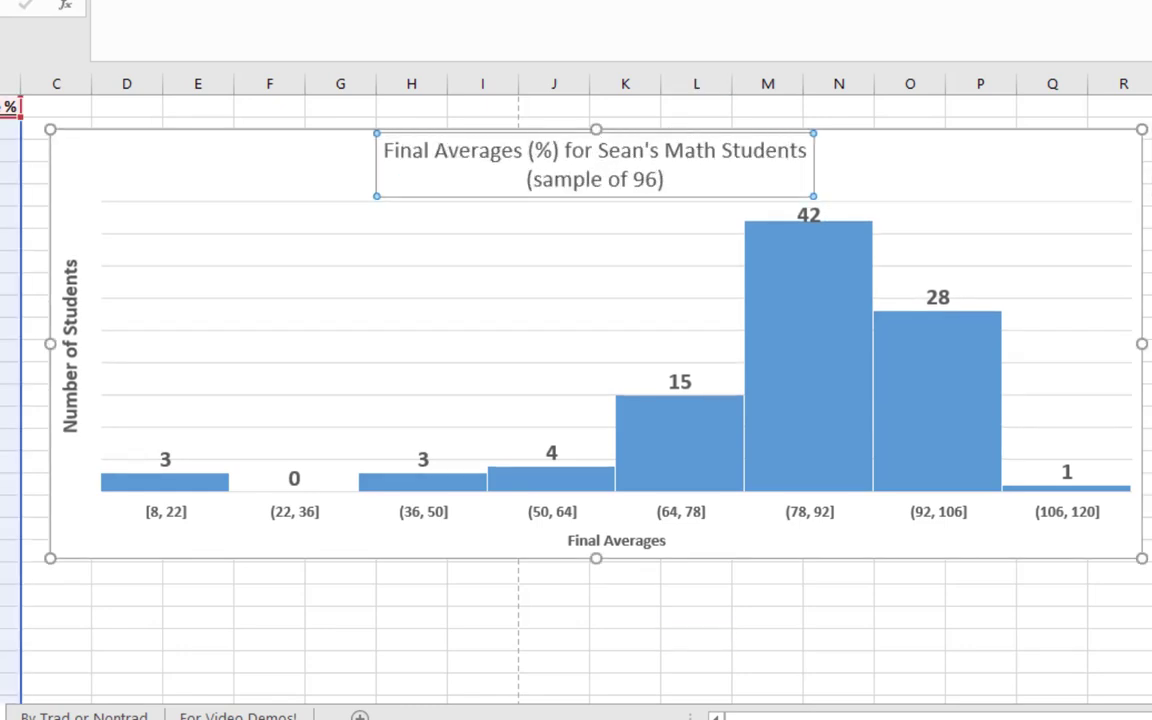
click(899, 498)
click(825, 587)
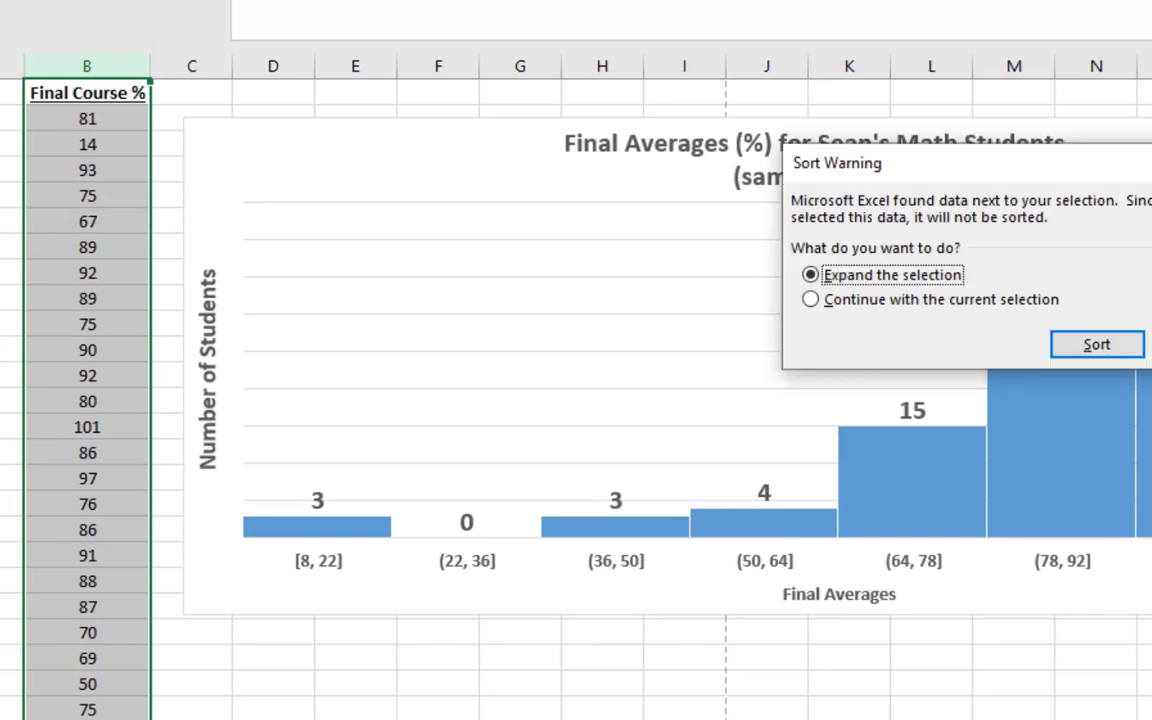
Sort the Final Course % column from smallest to largest, expanding the selection to the adjacent data
click(1080, 347)
click(134, 212)
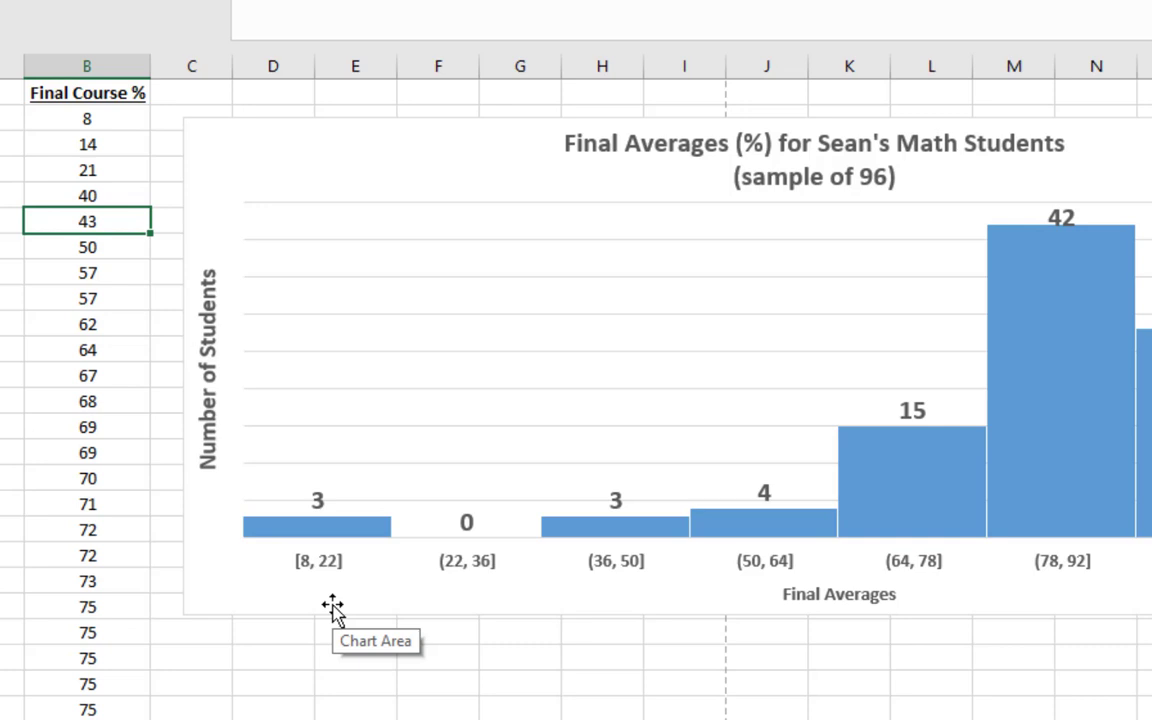
Highlight the three lowest percentages in B2:B4 in yellow, and undo the fill
drag(93, 118, 95, 167)
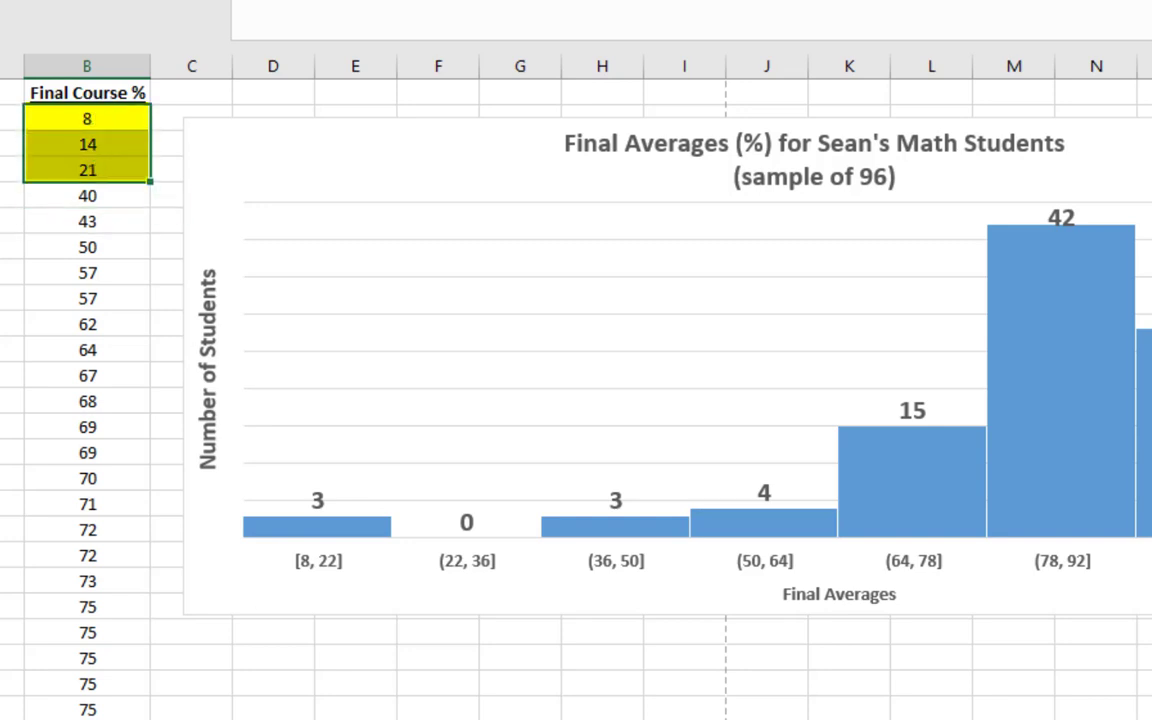
key(ctrl+z)
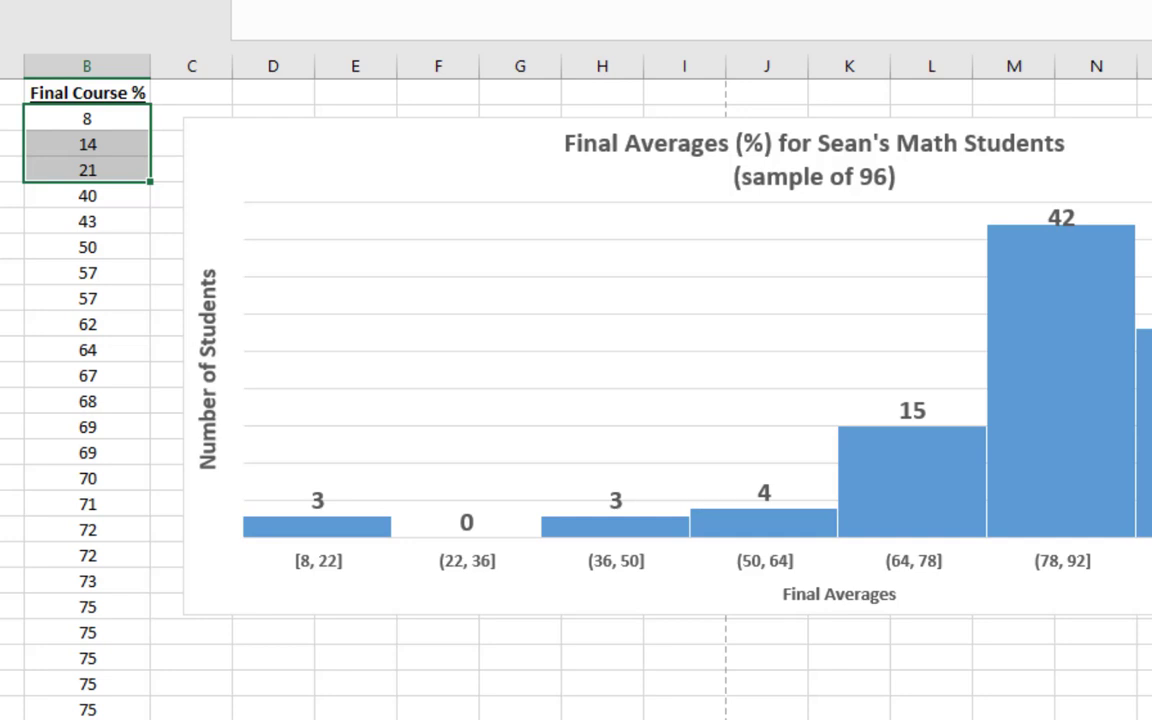
click(482, 586)
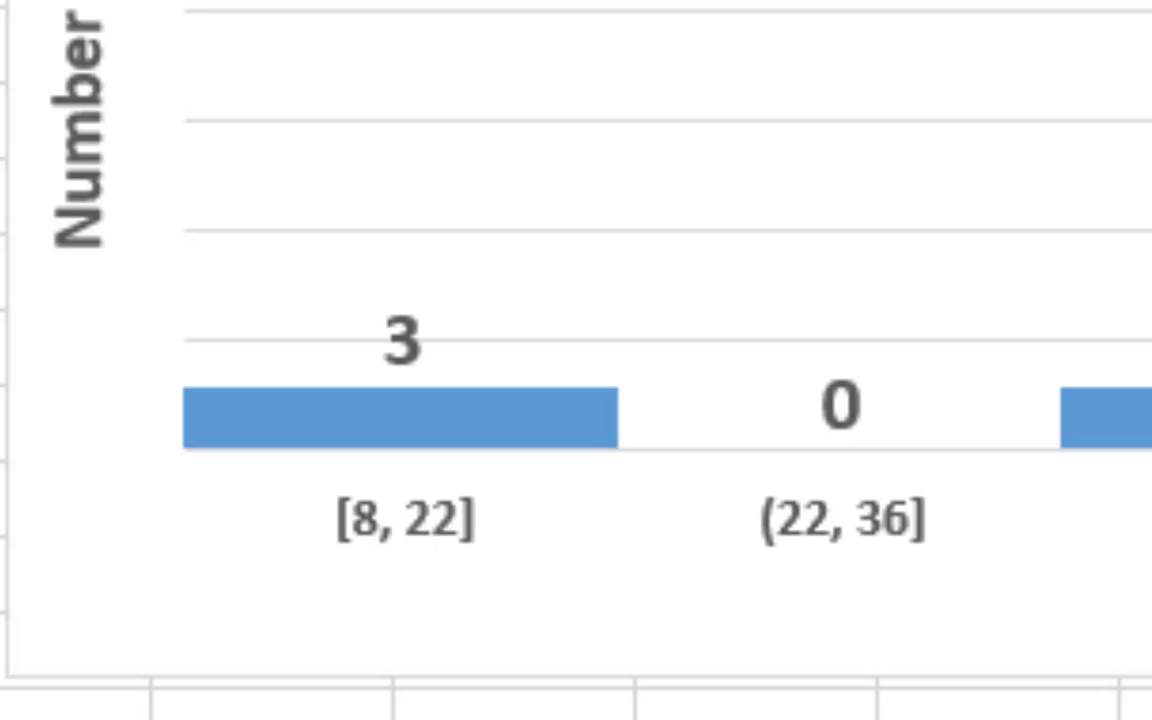
mouse_move(452, 484)
mouse_down()
mouse_move(476, 566)
mouse_move(483, 487)
mouse_move(453, 484)
mouse_up()
mouse_move(750, 484)
mouse_down()
mouse_move(764, 566)
mouse_move(779, 487)
mouse_move(750, 484)
mouse_up()
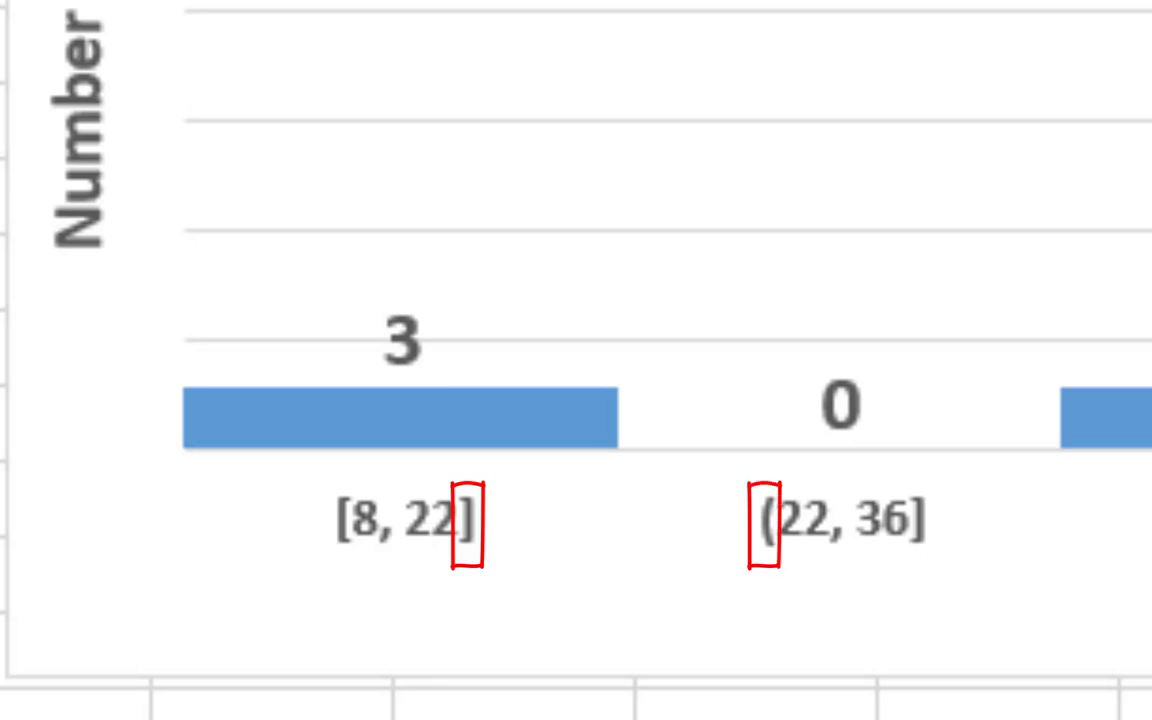
key(e)
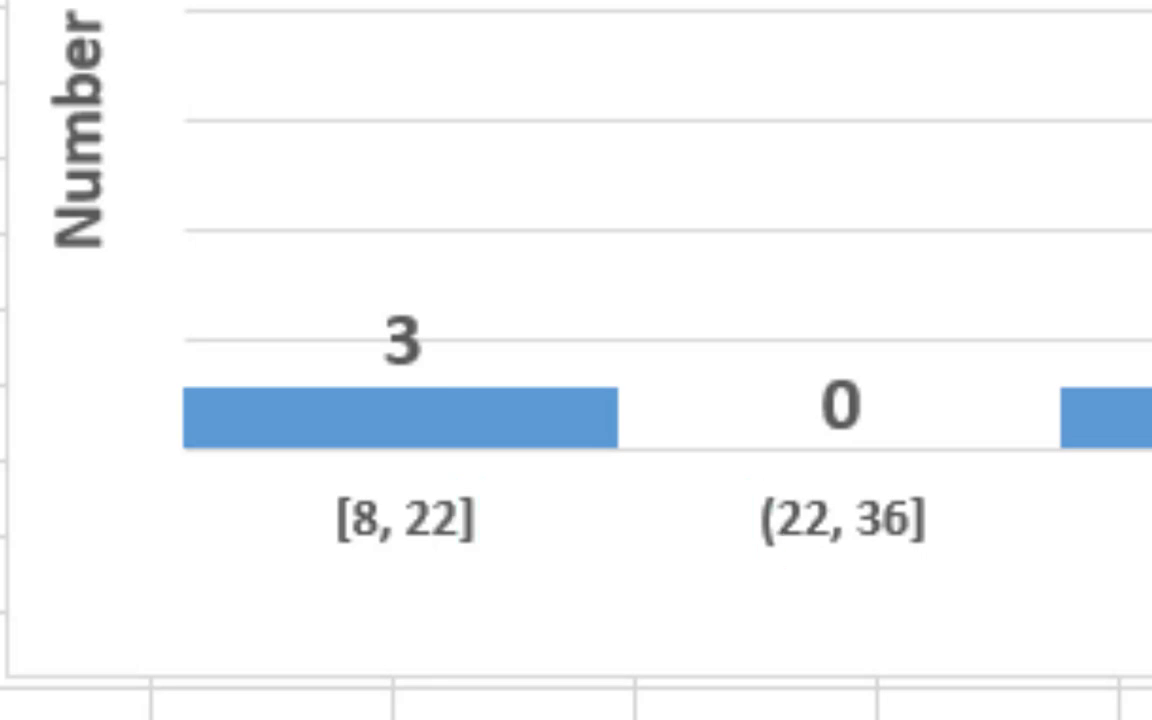
mouse_move(147, 416)
mouse_down()
mouse_move(386, 252)
mouse_move(650, 393)
mouse_move(283, 257)
mouse_up()
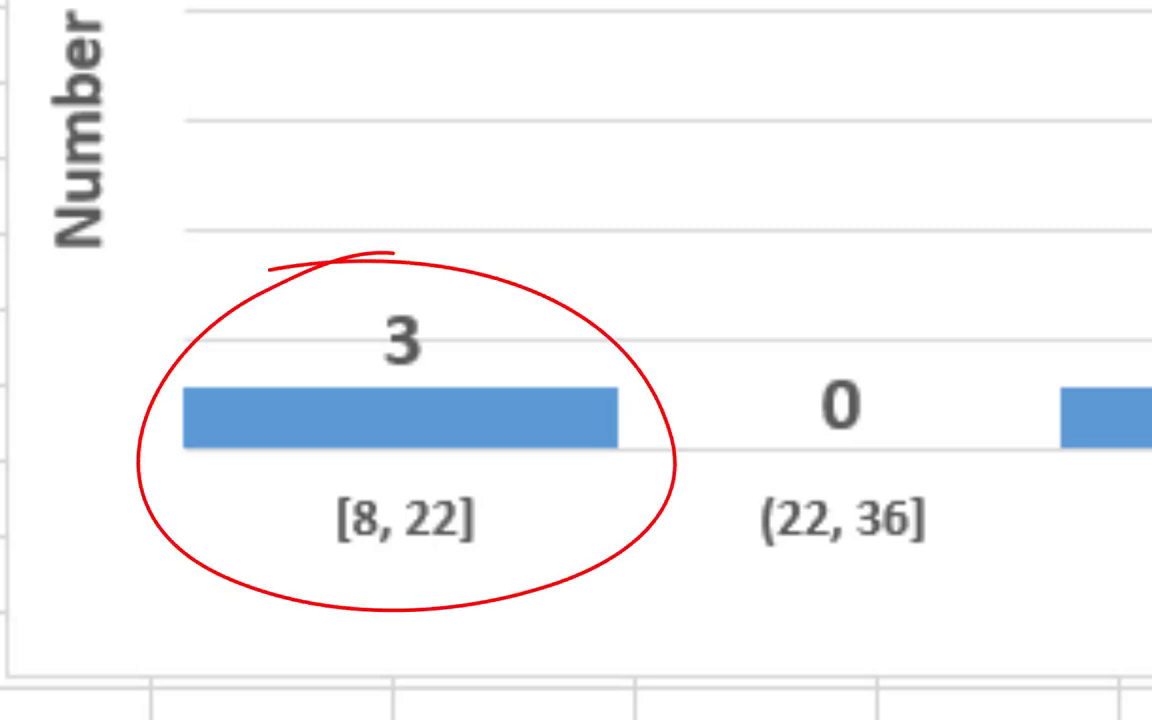
key(Escape)
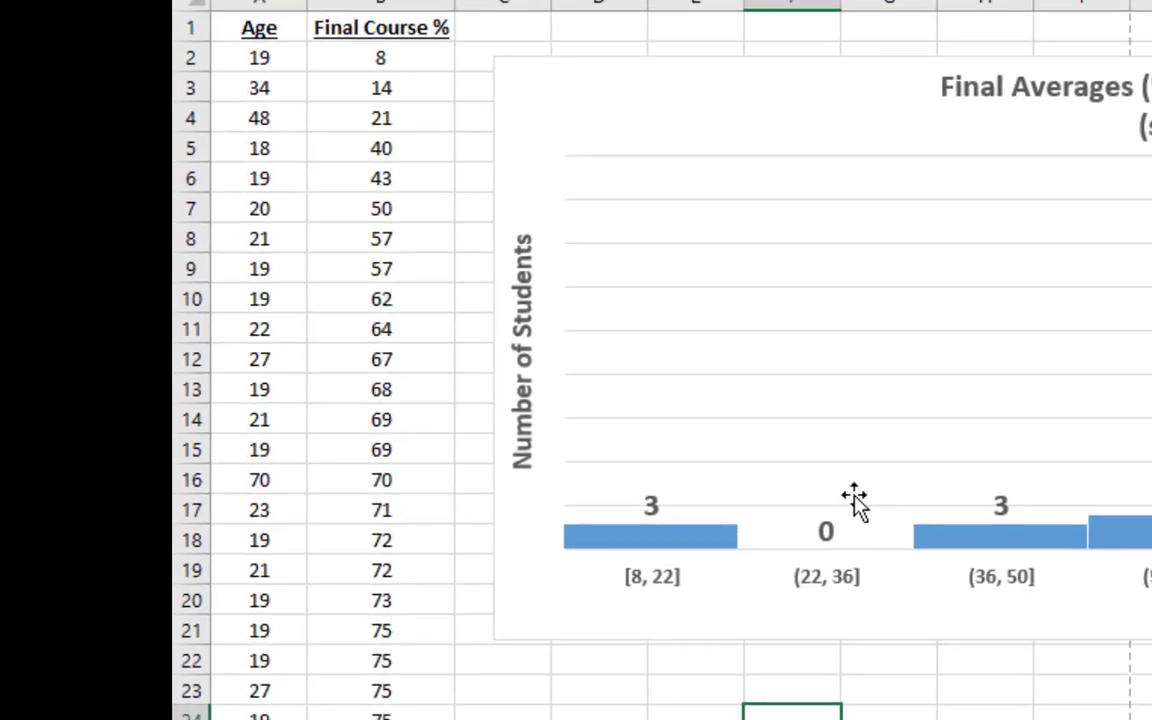
Select the percentages belonging to the (36, 50] bin in B5:B7 and those of the (50, 64] bin in B8:B11 to compare with the histogram
drag(390, 150, 390, 212)
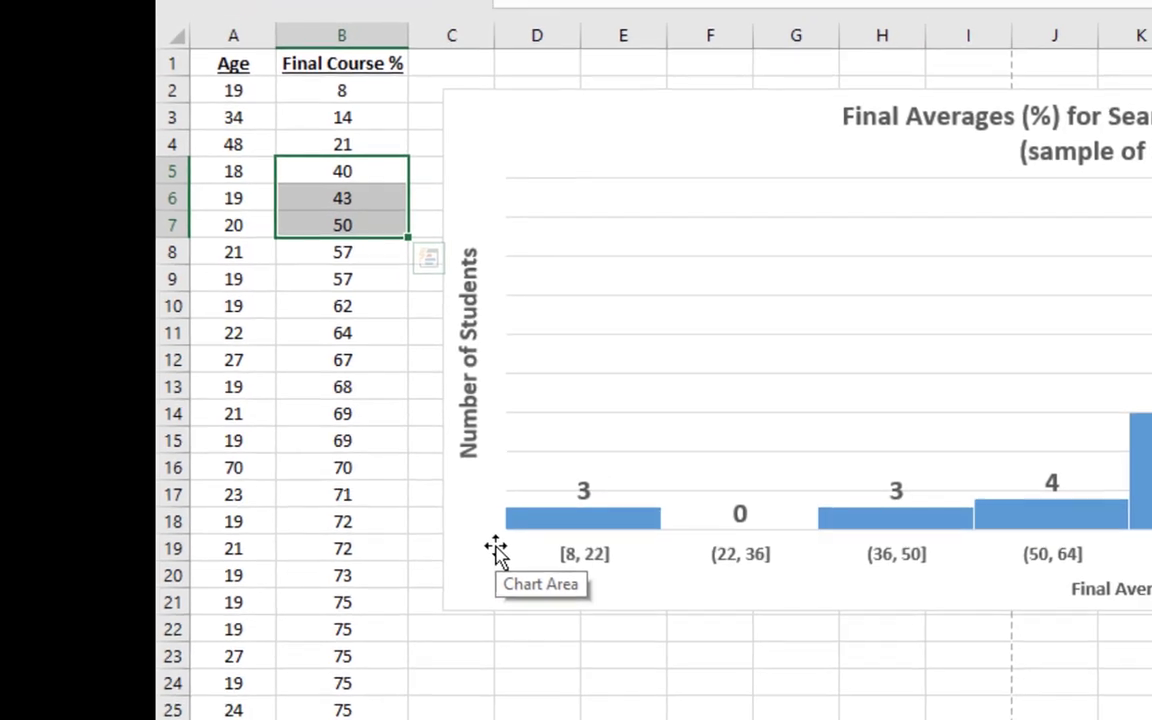
click(330, 253)
drag(330, 253, 342, 334)
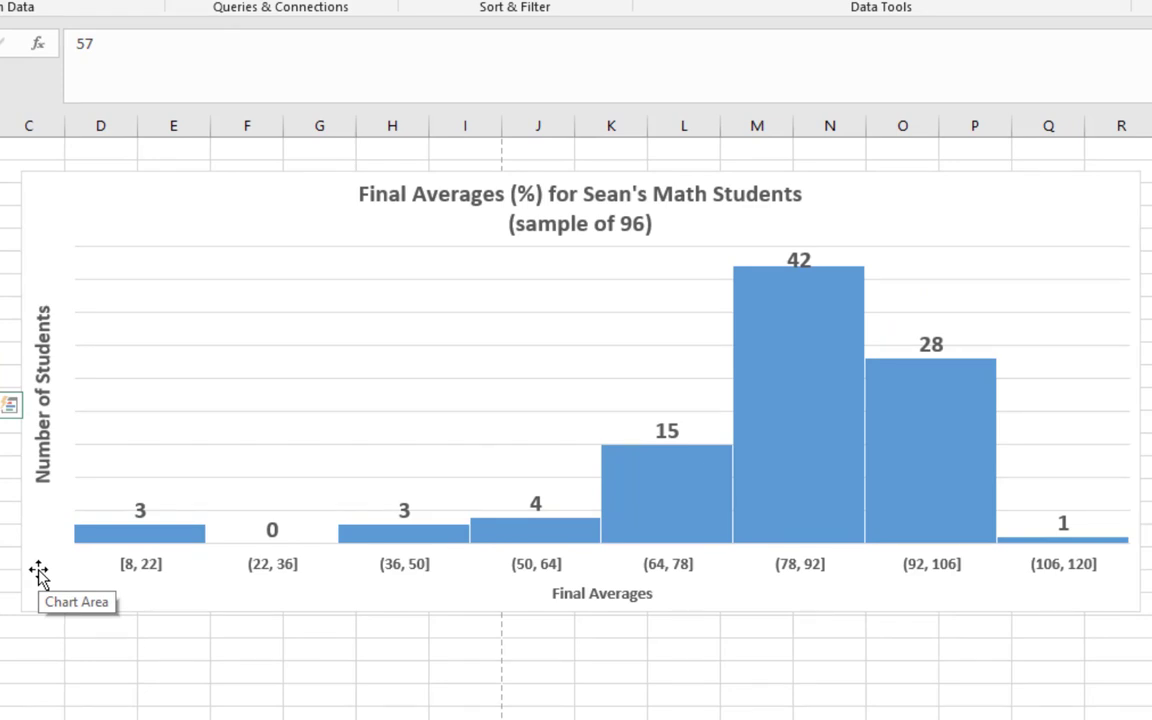
Open the horizontal axis formatting options and set the histogram's bins by number of bins to 10
right_click(521, 567)
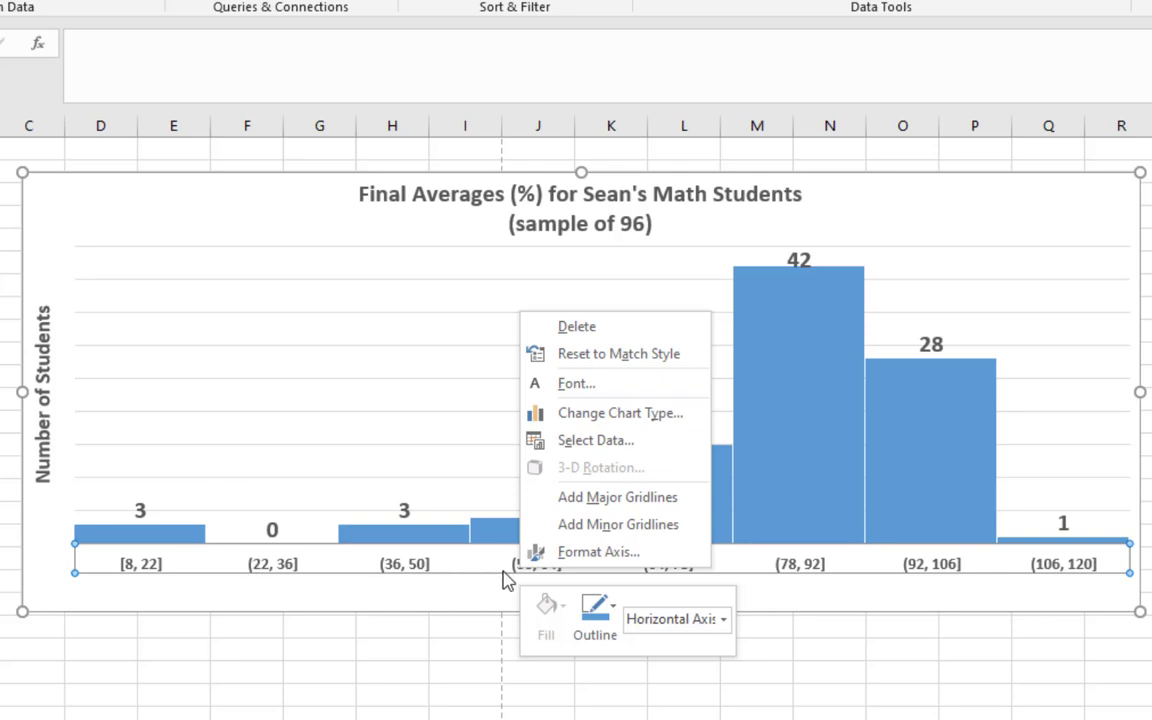
click(536, 558)
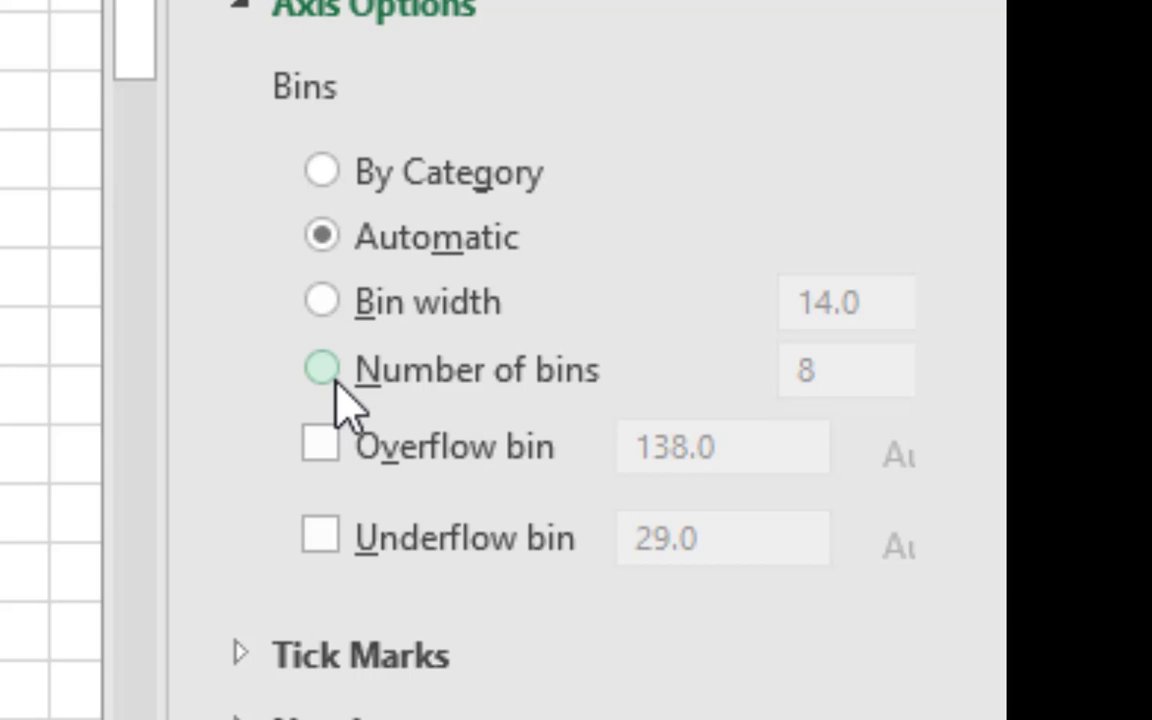
click(322, 369)
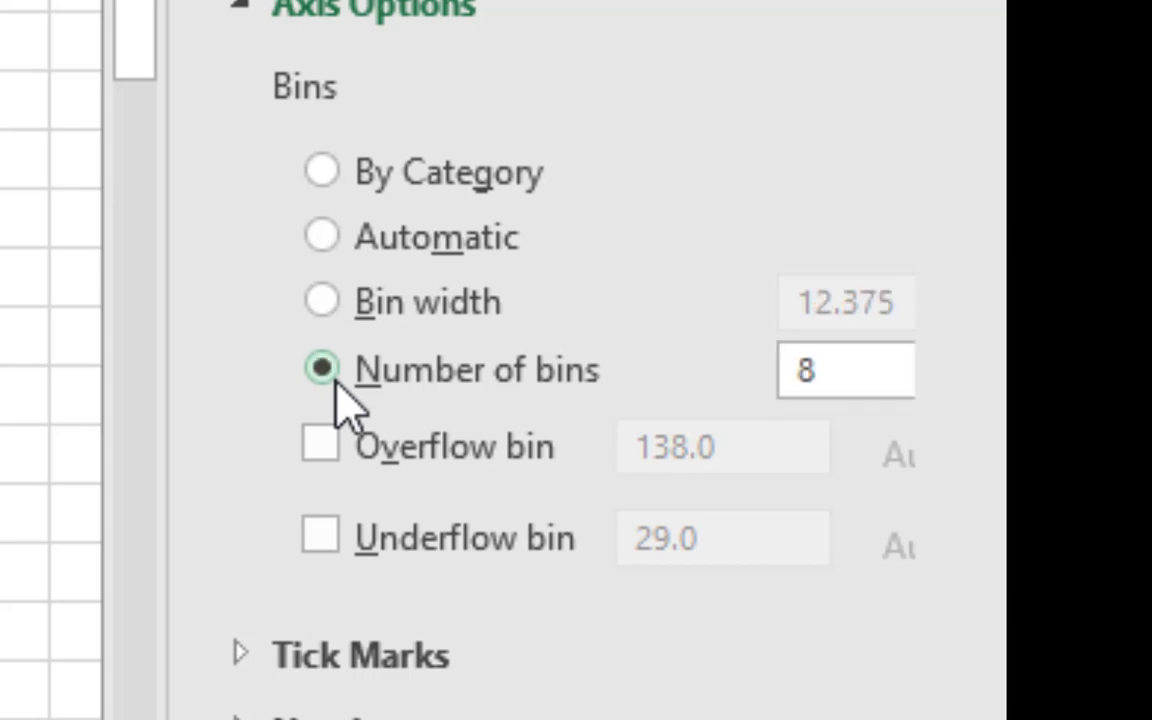
click(836, 360)
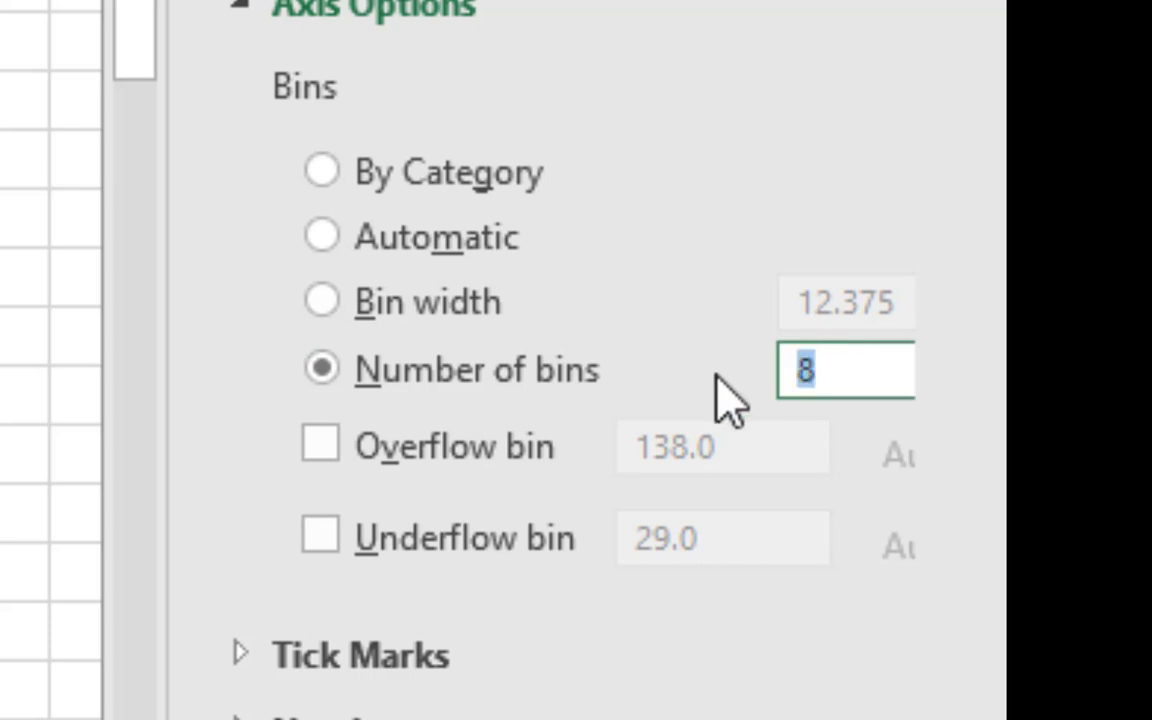
text(10)
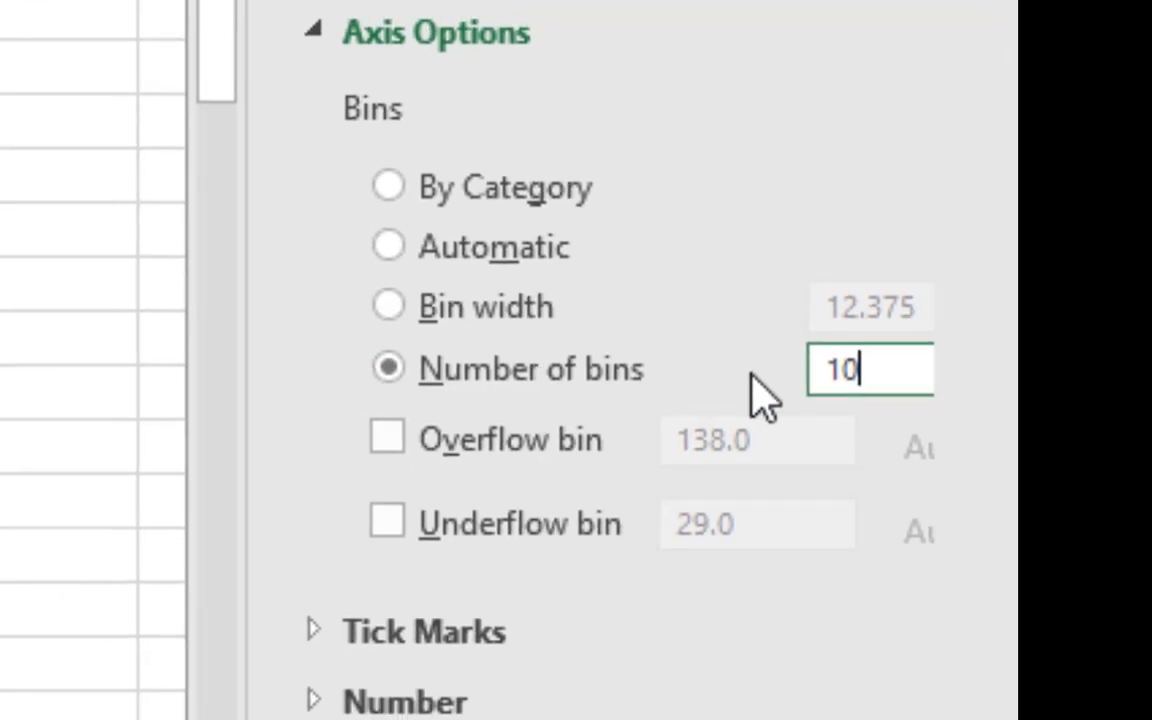
key(Return)
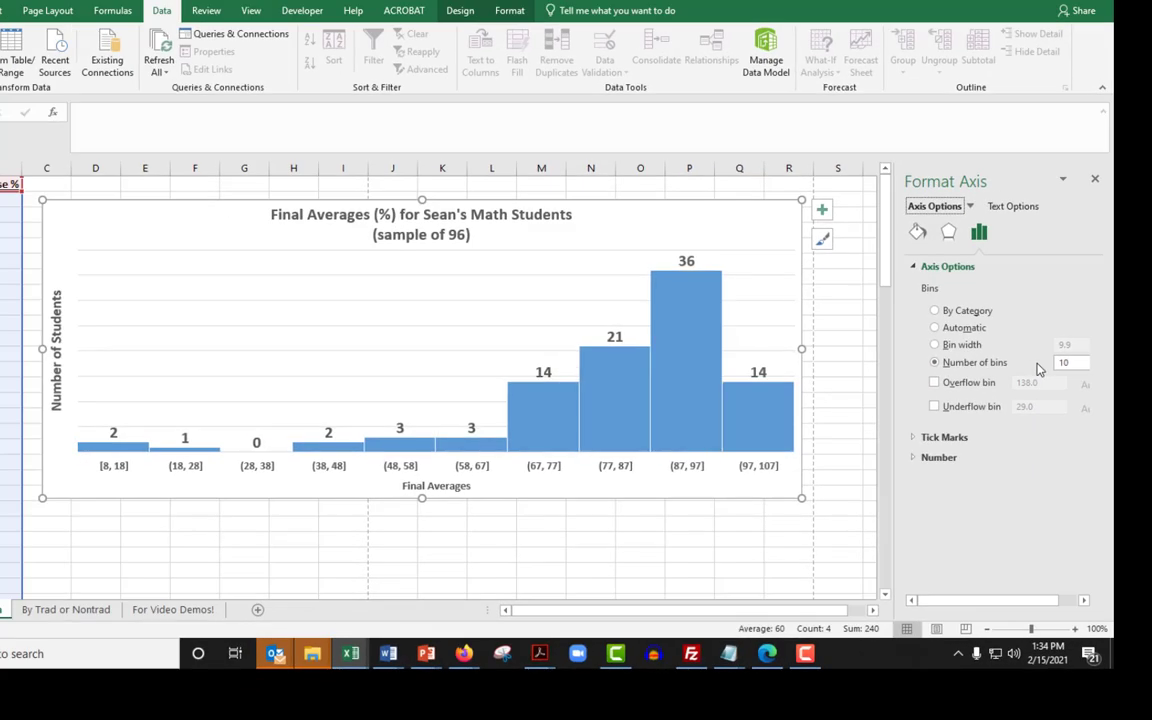
Try the histogram with 11 bins and with 12 bins
click(1070, 362)
text(11)
key(Return)
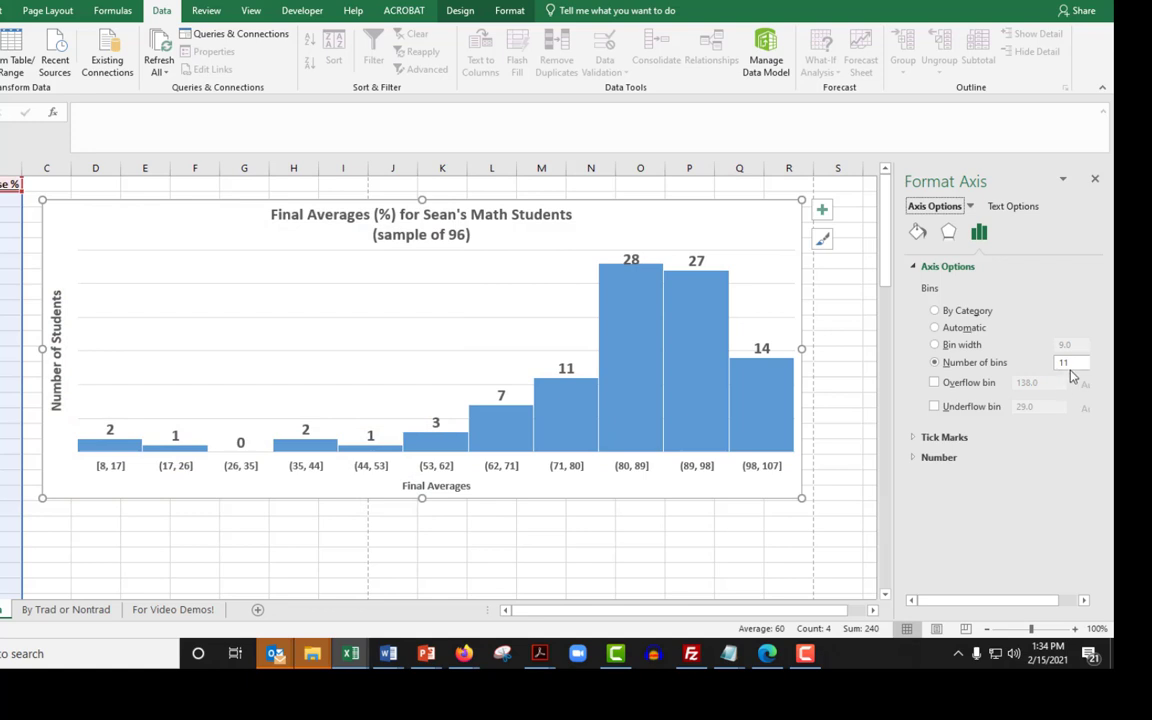
click(1062, 364)
text(12)
key(Return)
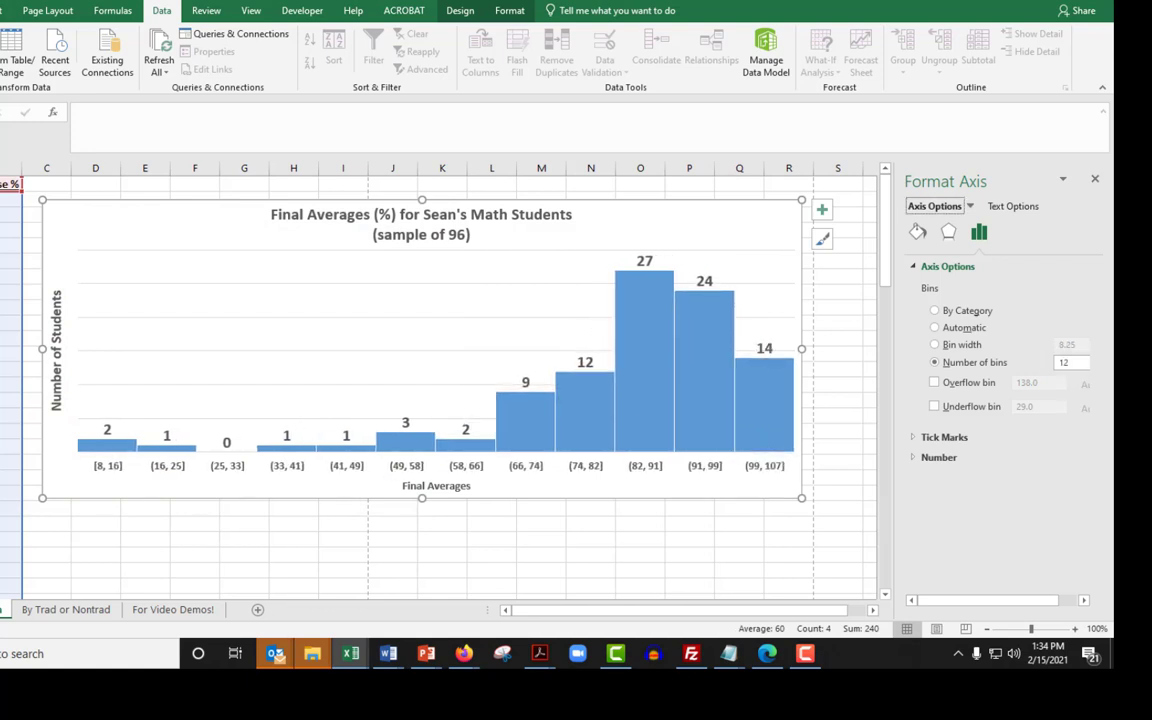
Set the number of bins back to 8, and try 25 bins to see a much finer distribution
click(1062, 362)
text(8)
key(Return)
click(1073, 365)
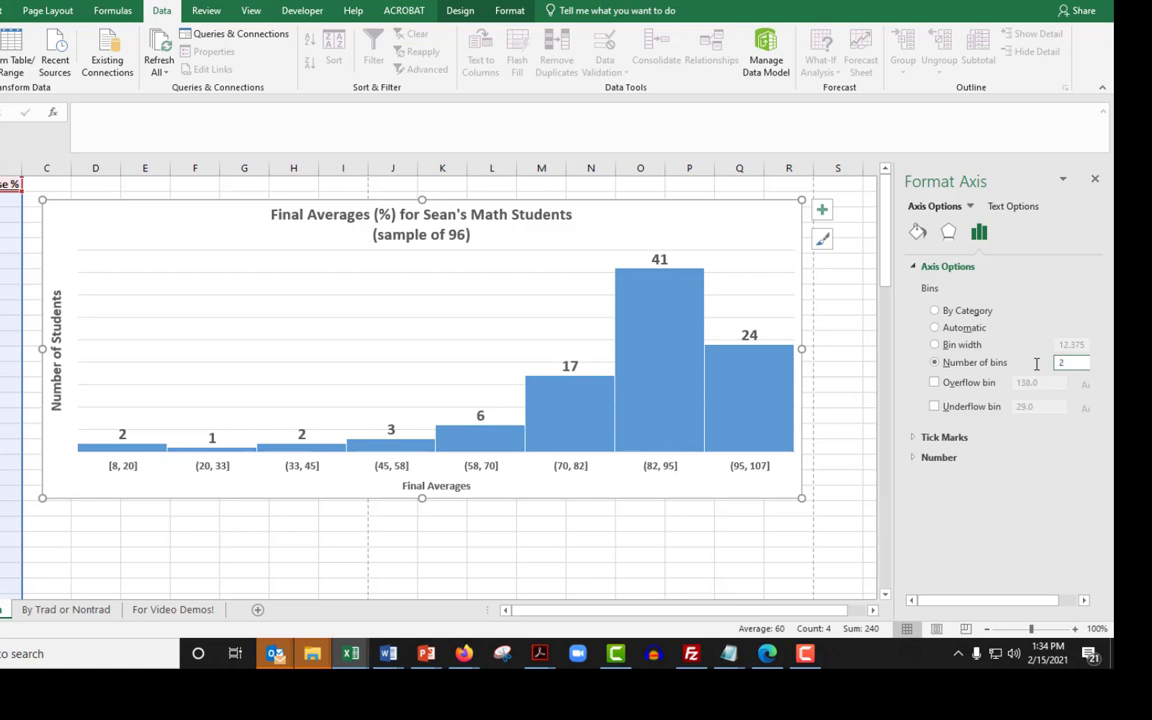
text(25)
key(Return)
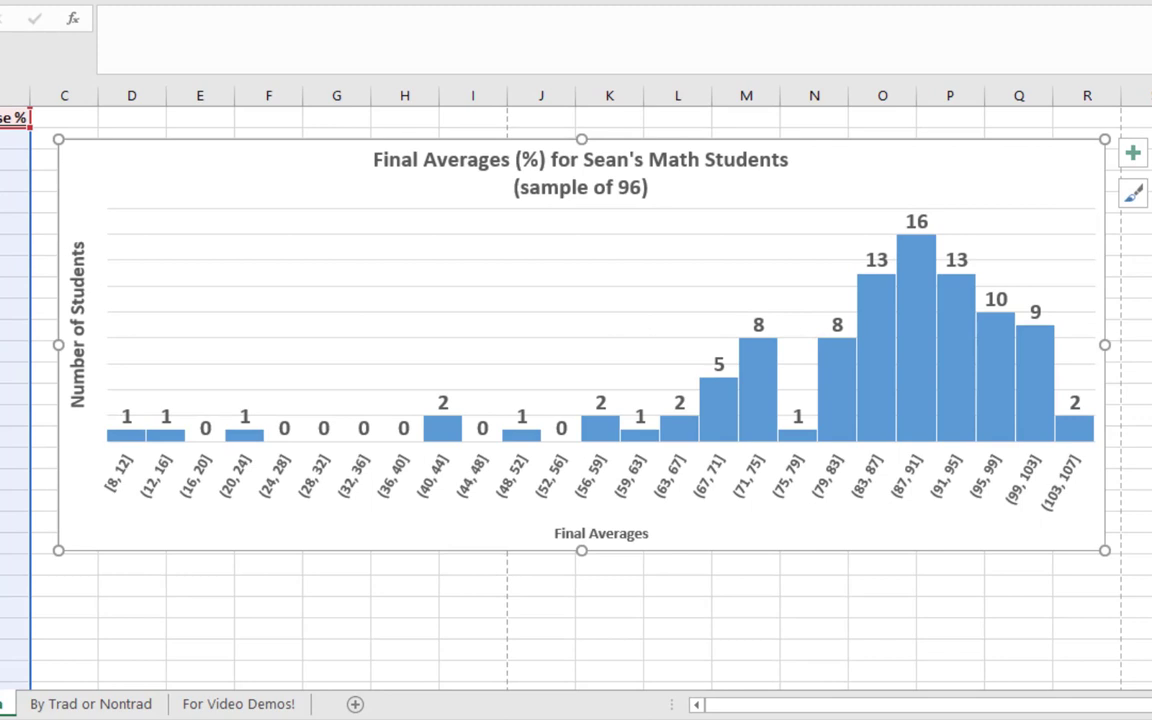
Compare the histogram with 8 and 25 bins, set the number of bins to 15, and deselect the chart
key(Return)
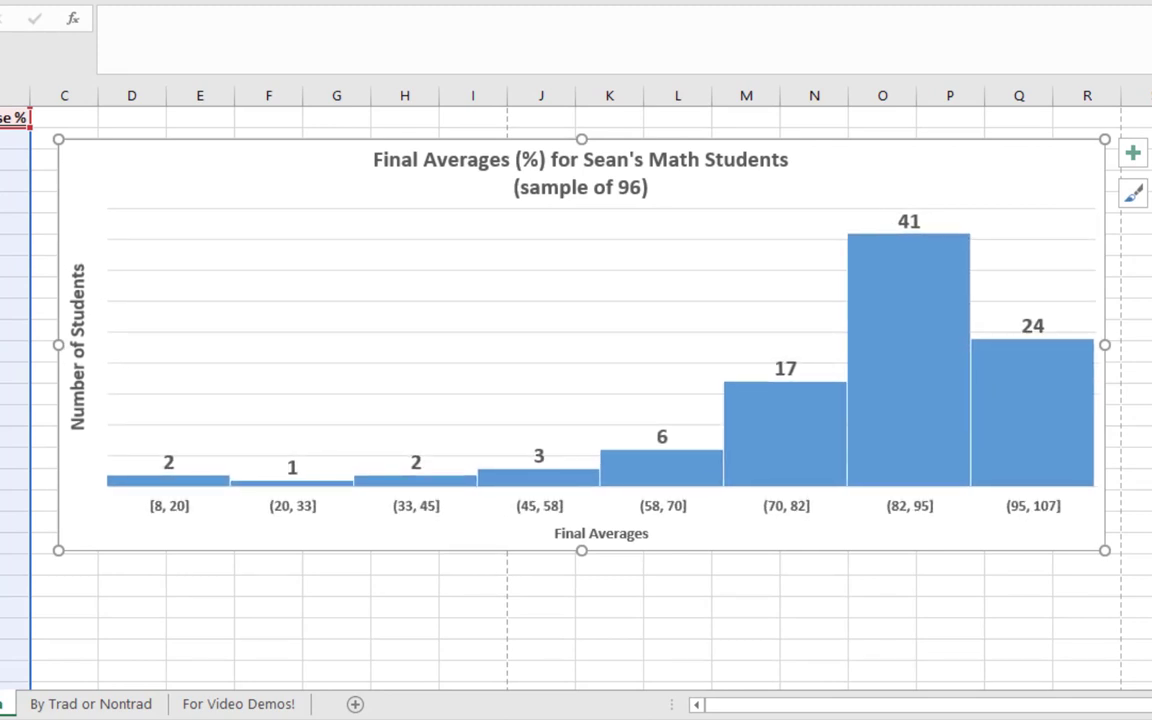
key(ctrl+z)
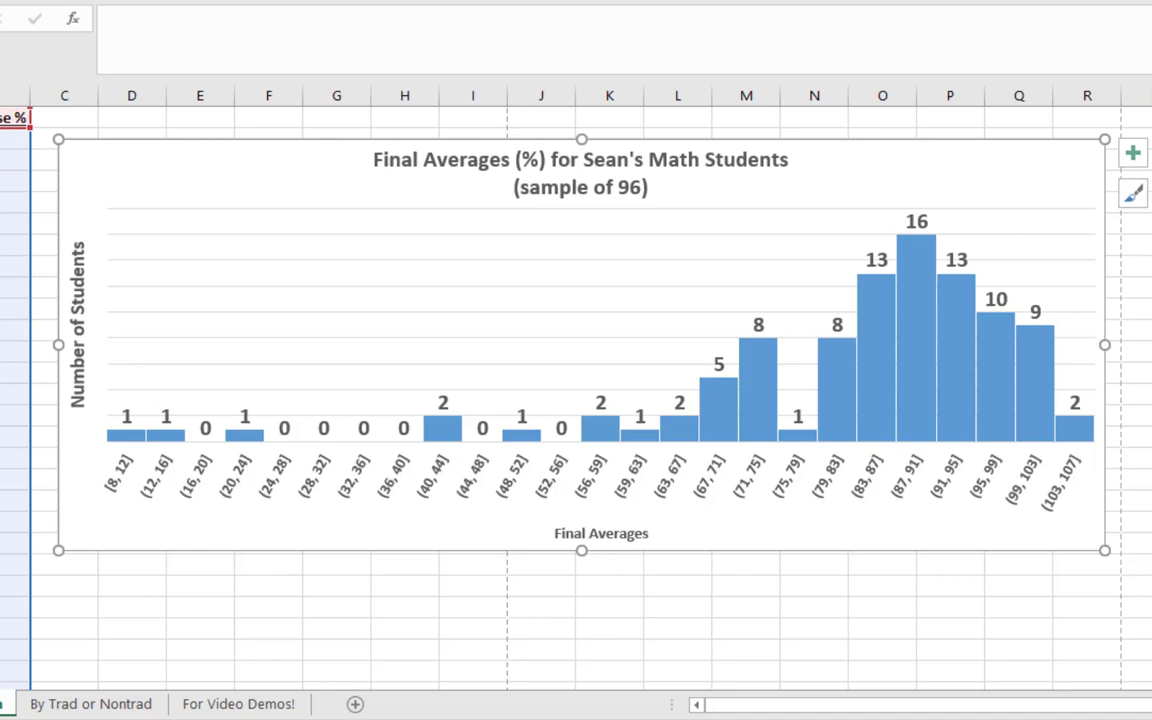
key(ctrl+y)
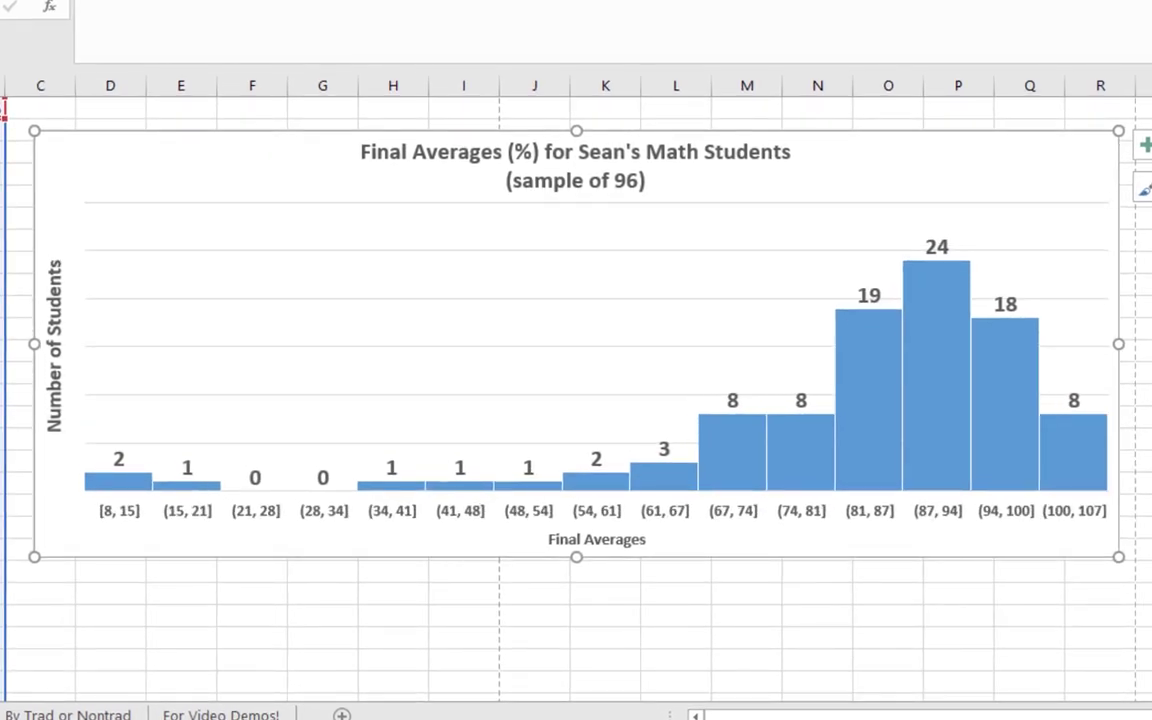
key(Escape)
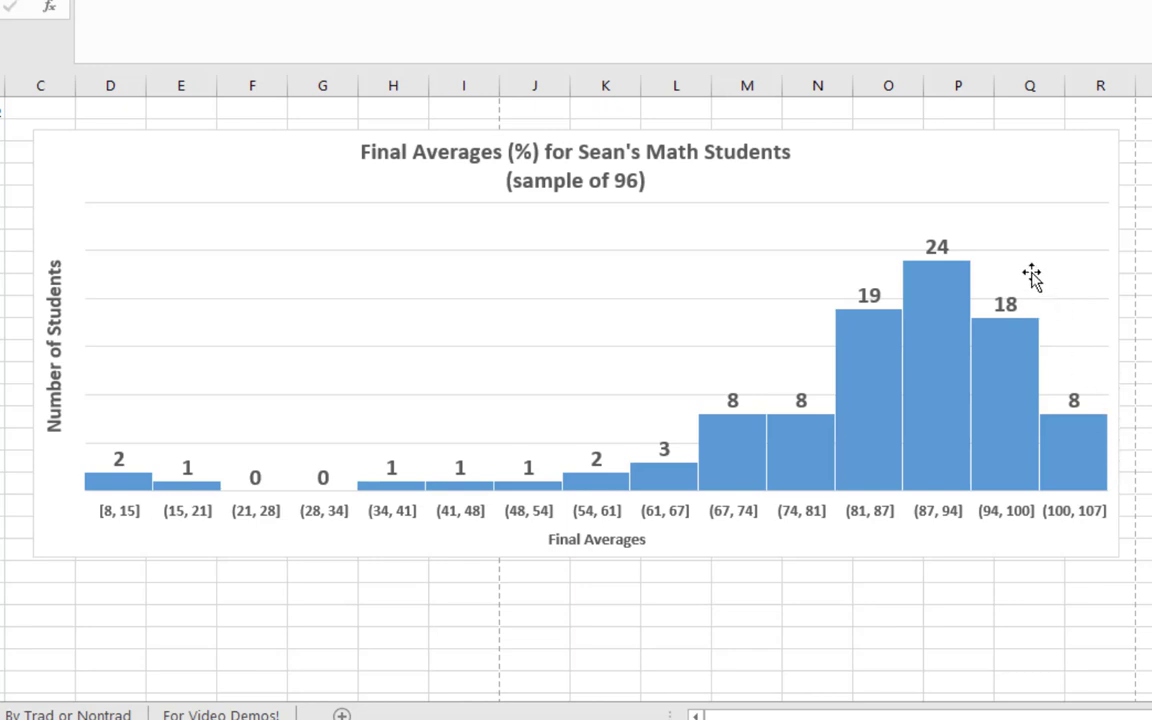
mouse_move(935, 276)
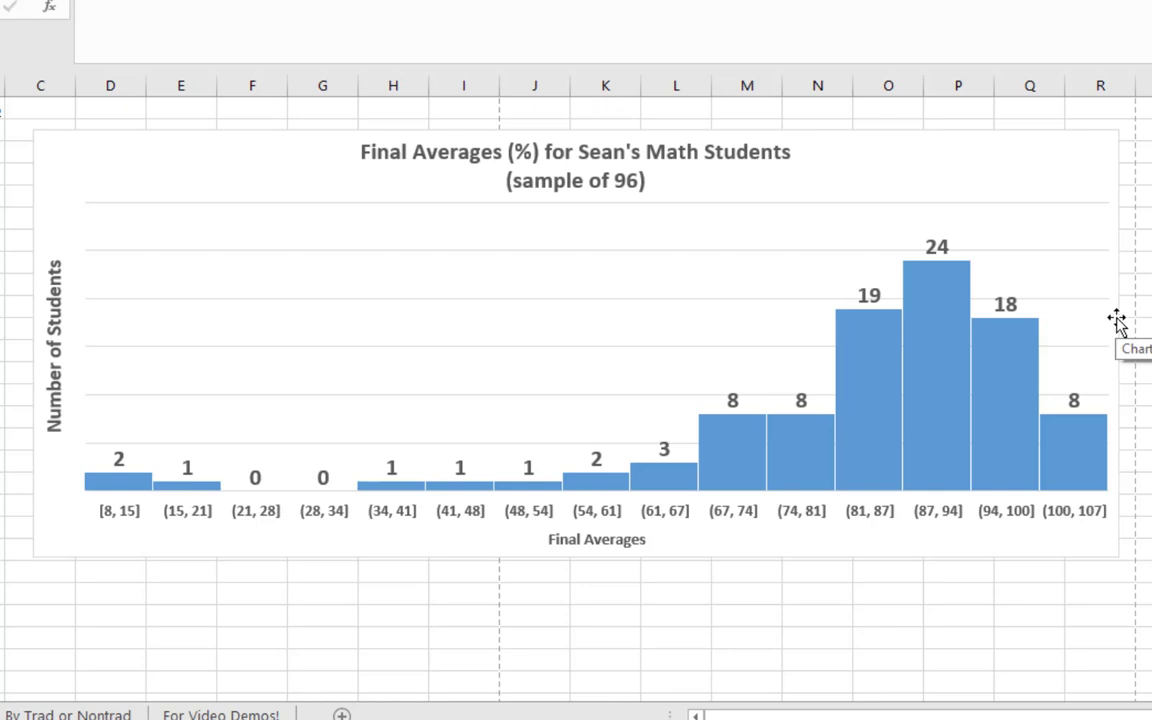
click(932, 468)
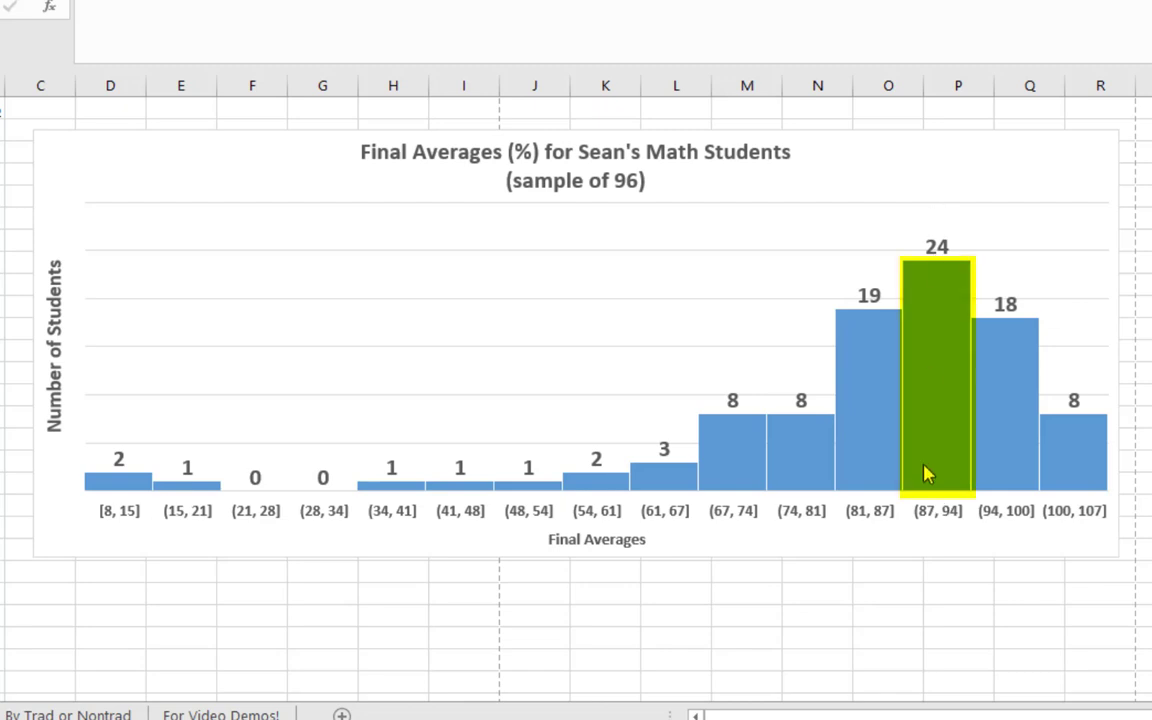
mouse_move(927, 475)
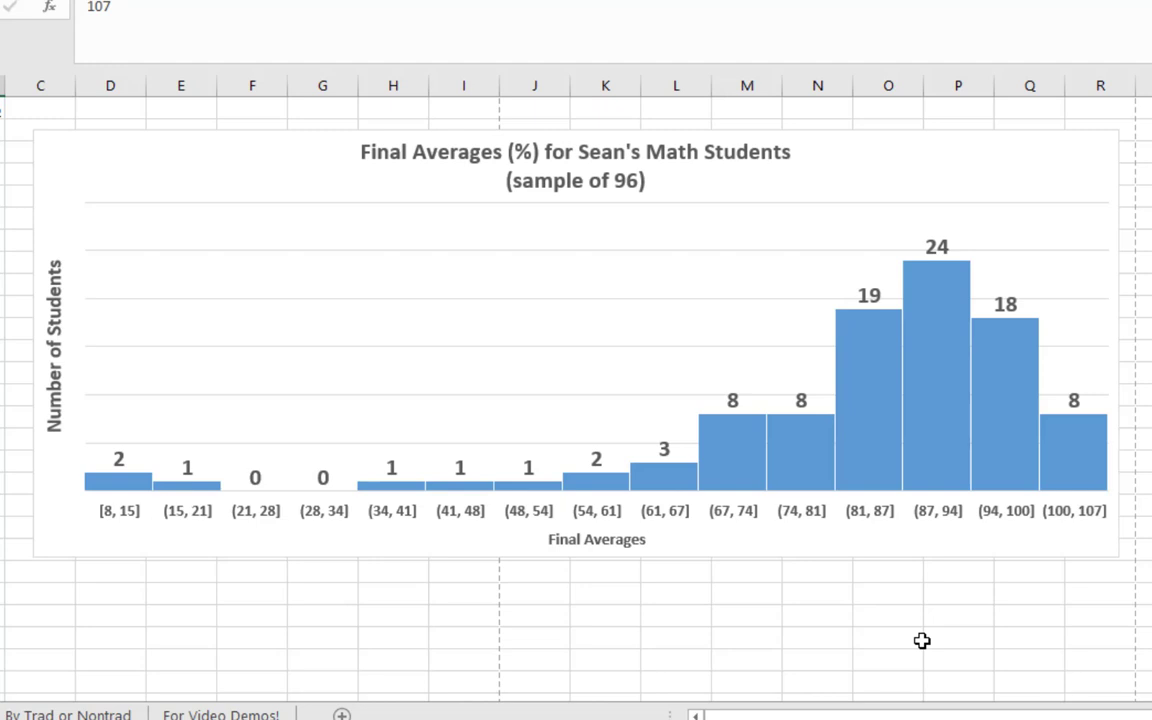
mouse_move(128, 500)
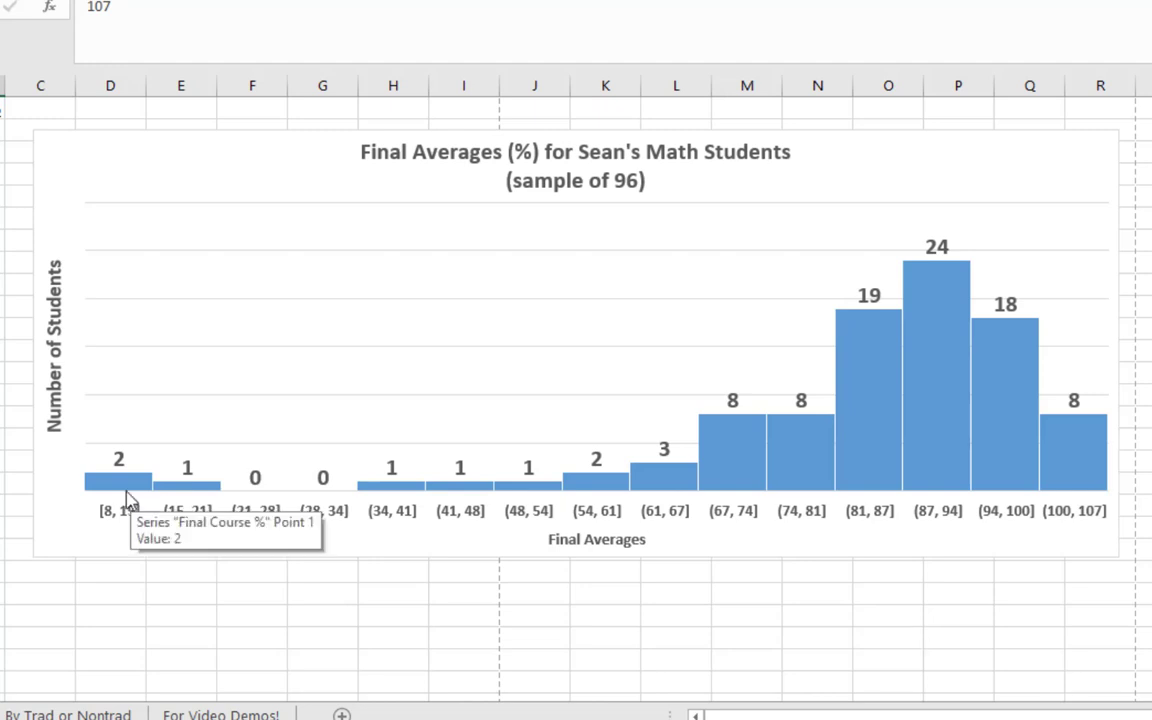